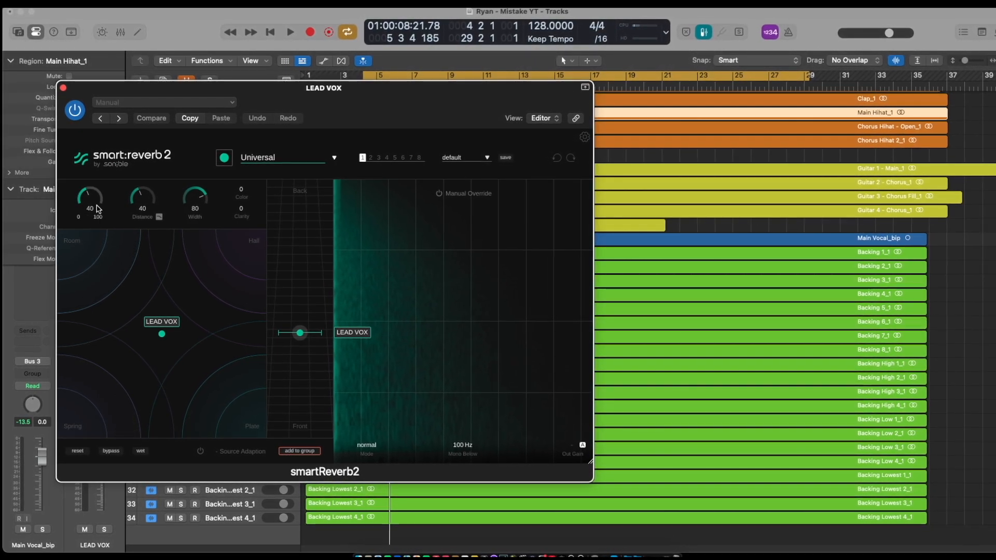
Set the LEAD VOX reverb's Size to 12 and its Distance to 23
left_click_drag(92, 201, 103, 226)
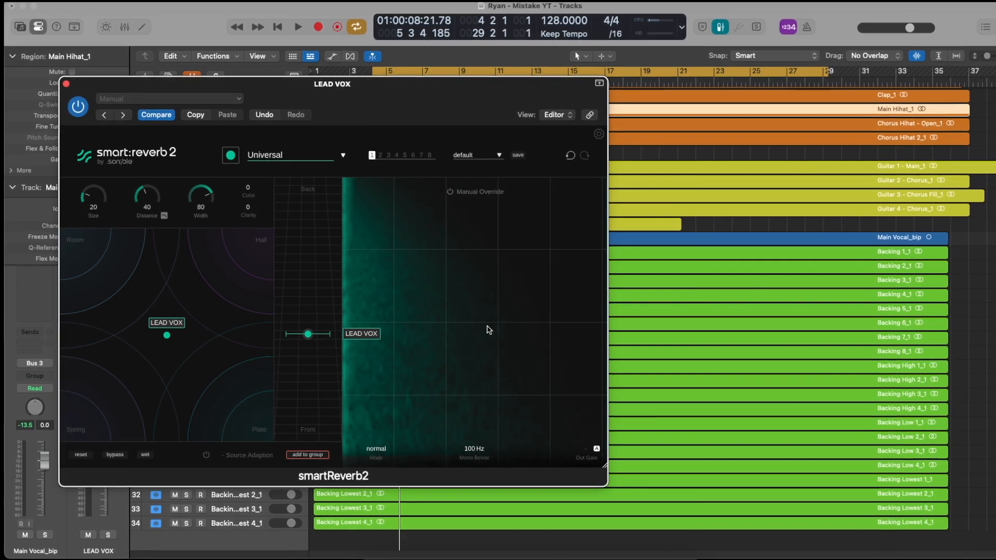
left_click_drag(94, 200, 121, 204)
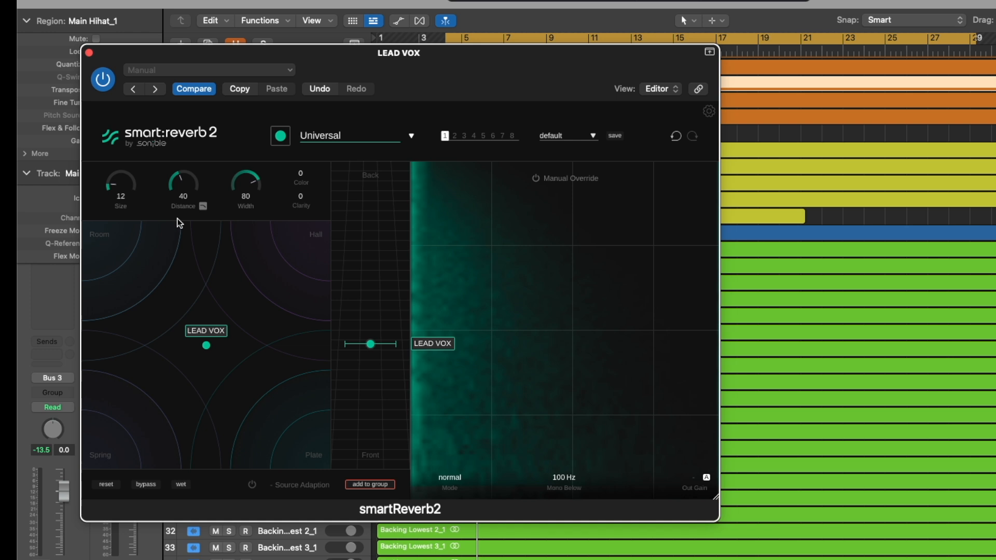
mouse_move(181, 181)
left_mouse_down()
mouse_move(191, 161)
mouse_move(191, 197)
mouse_move(189, 167)
mouse_move(188, 183)
left_mouse_up()
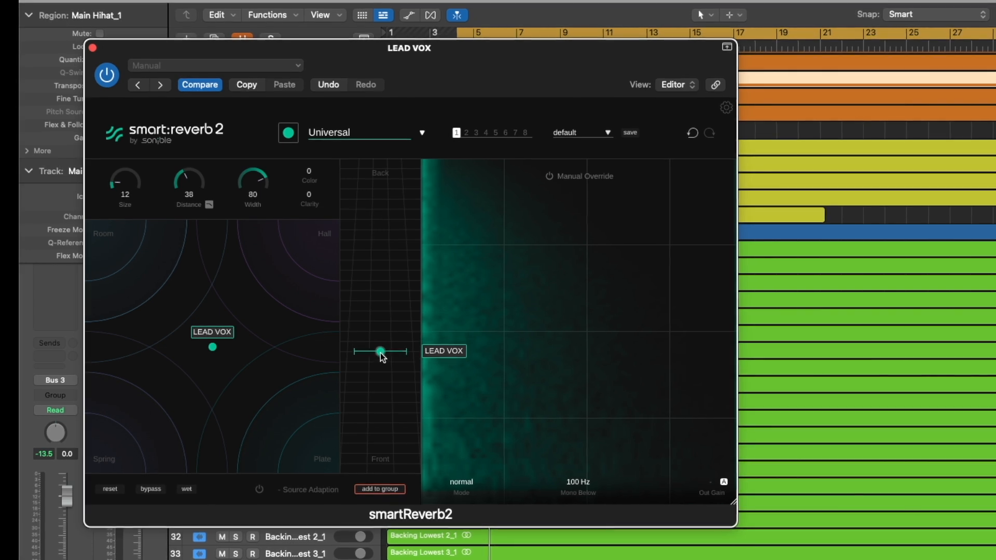
left_click_drag(381, 353, 396, 482)
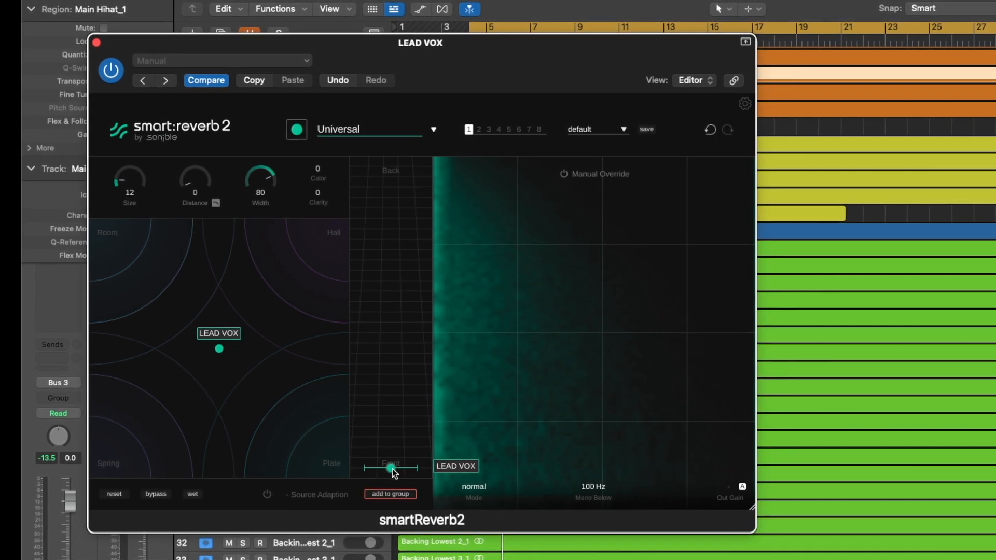
left_click_drag(392, 469, 402, 403)
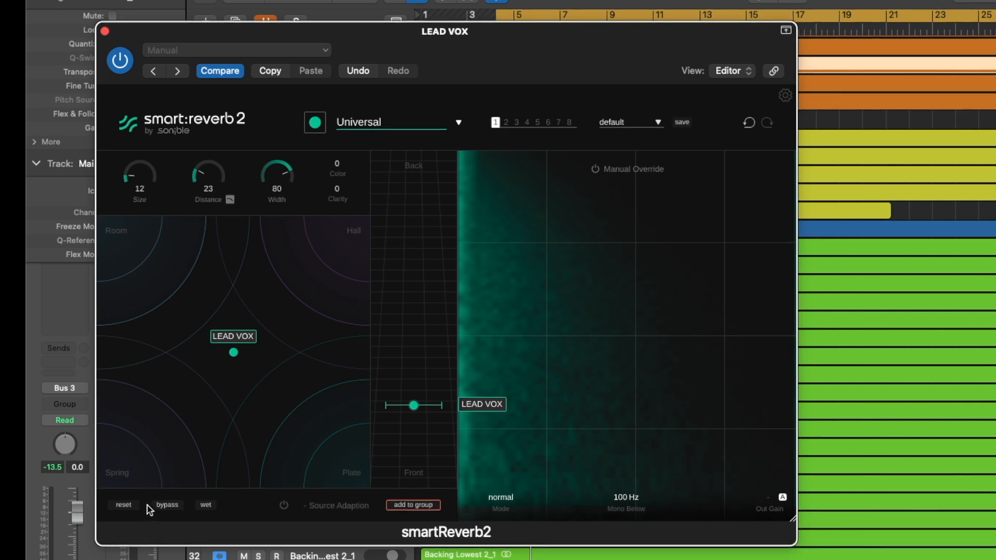
Enable wet mode and cycle the reverb Mode through its special modes and back to normal
left_click(204, 505)
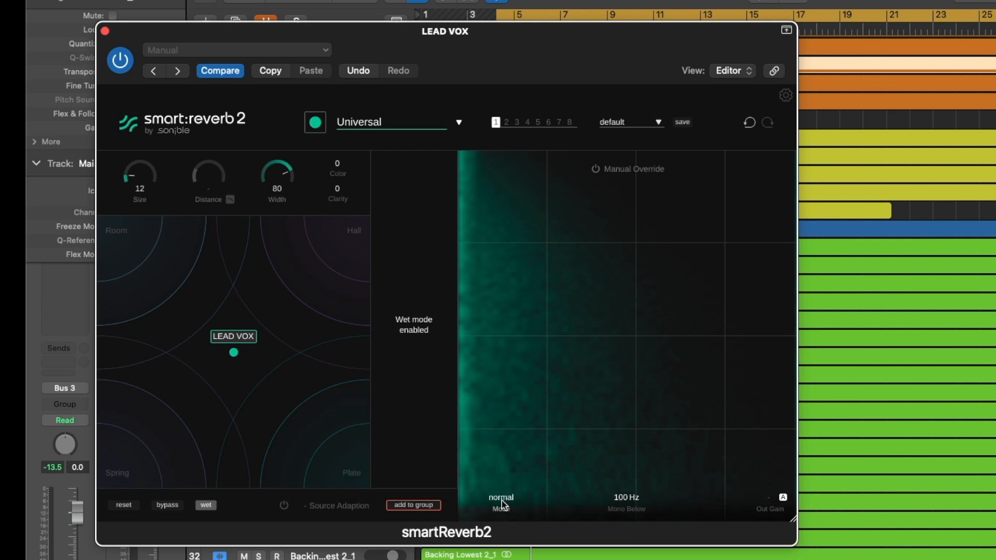
mouse_move(501, 503)
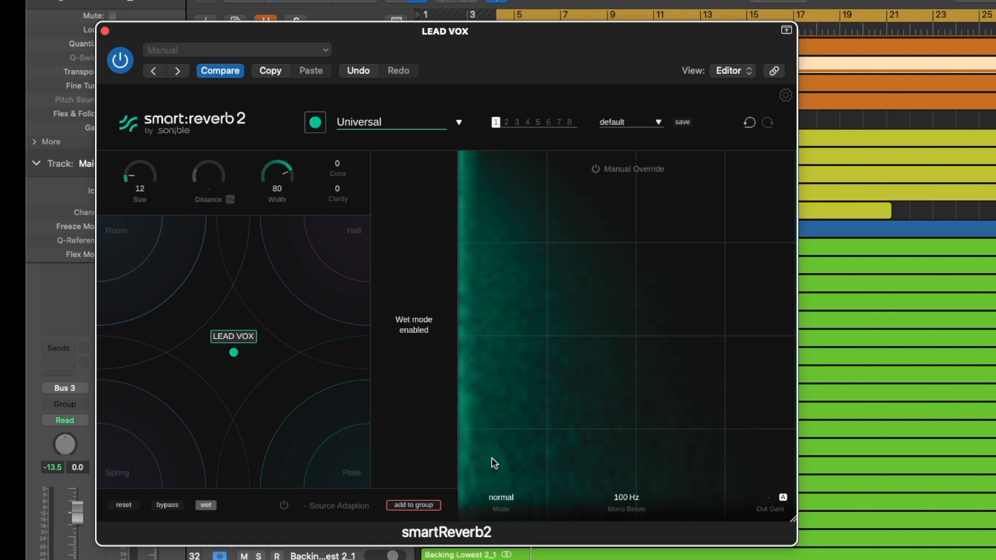
left_click(501, 499)
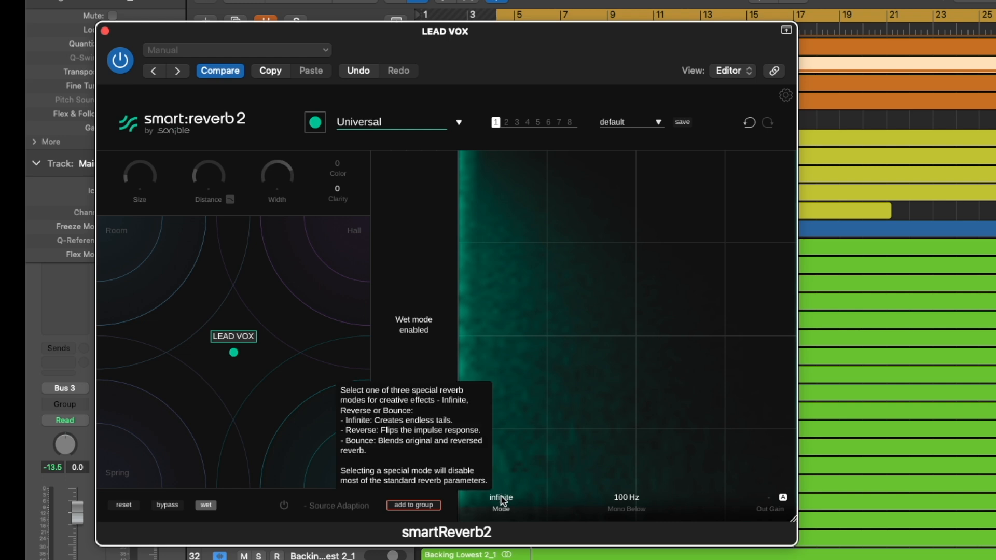
left_click(504, 501)
left_click(504, 502)
left_click(502, 499)
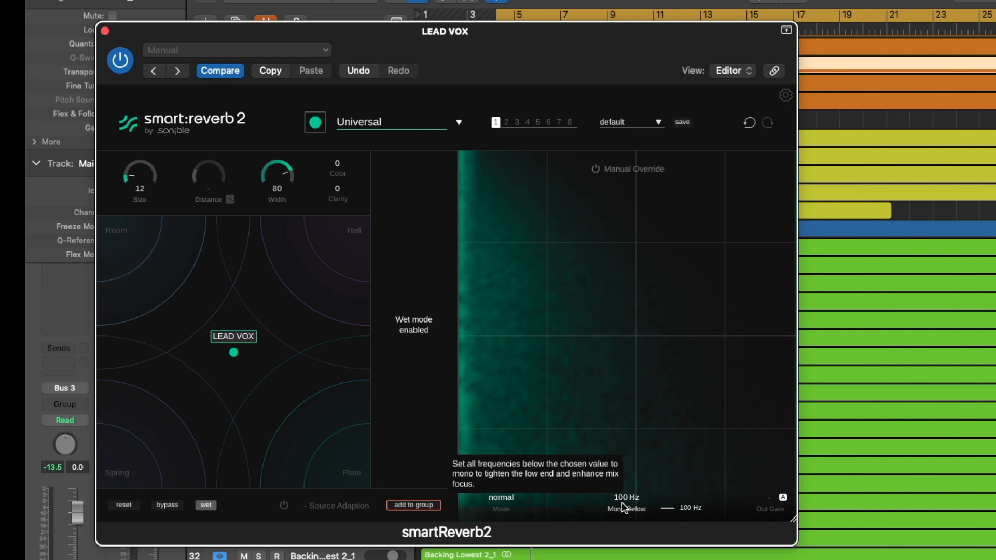
Set the reverb's Mono Below frequency to 105 Hz
left_click_drag(622, 503, 627, 494)
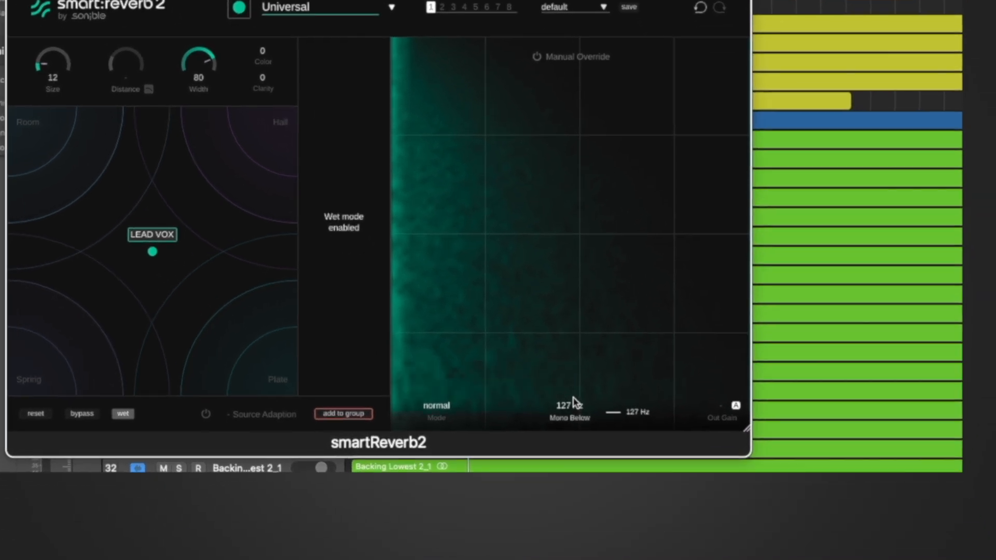
left_click_drag(575, 402, 570, 430)
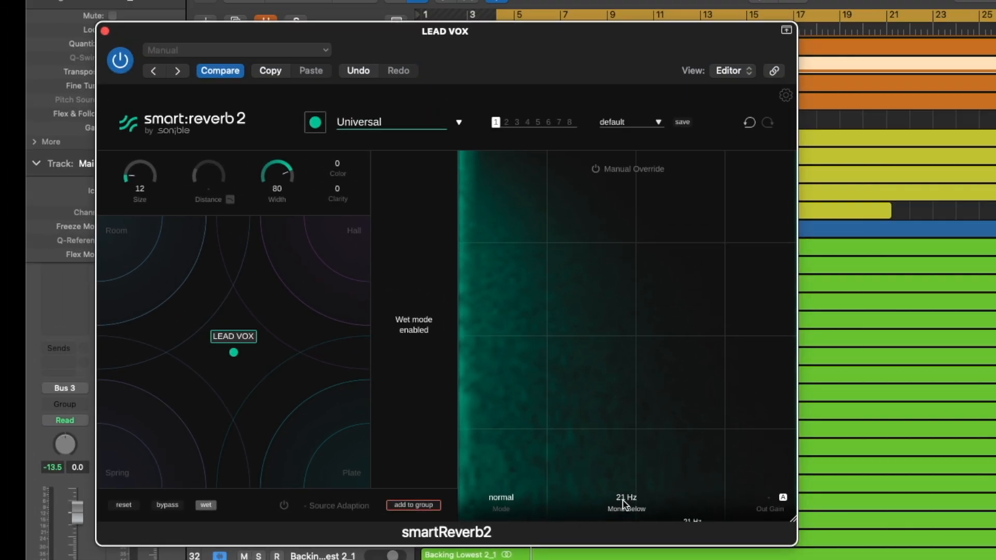
left_click_drag(560, 397, 559, 340)
mouse_move(626, 449)
left_mouse_down()
mouse_move(615, 480)
mouse_move(629, 462)
left_mouse_up()
Turn on Manual Override and try the tail cutoff in beats before returning it to seconds
mouse_move(783, 501)
left_click(596, 170)
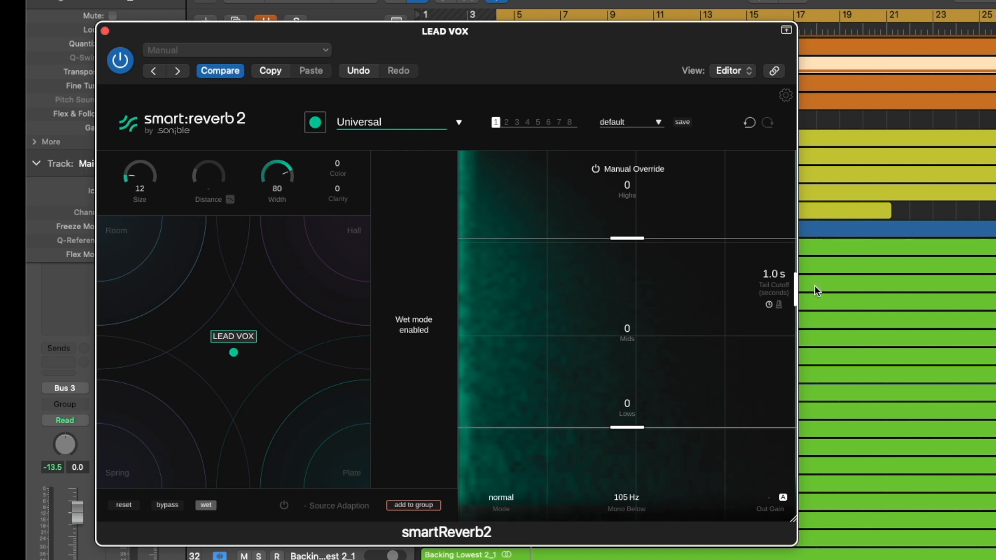
mouse_move(794, 286)
left_mouse_down()
mouse_move(711, 289)
mouse_move(793, 288)
left_mouse_up()
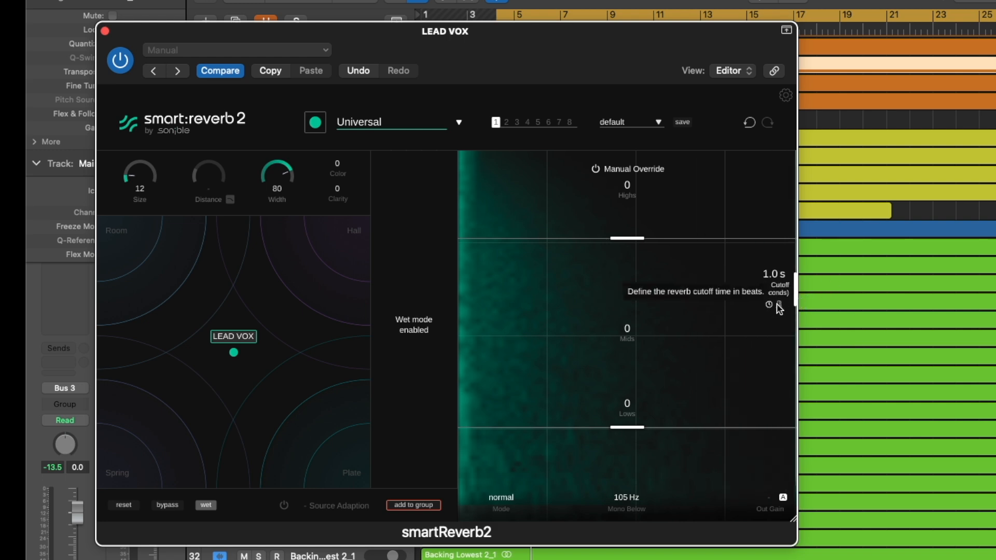
left_click(780, 306)
left_click(769, 305)
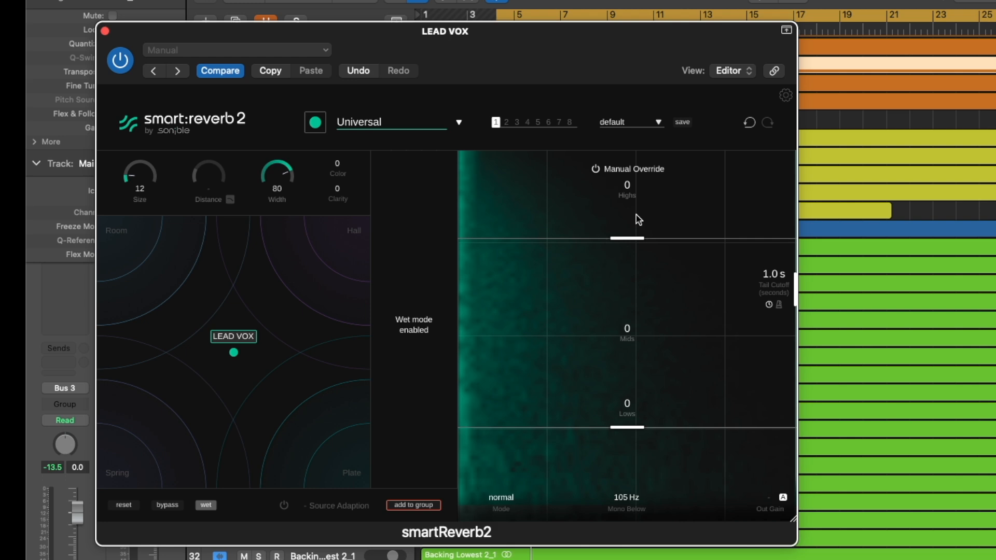
Try manual Highs of 6 and Mids of −11, adjust the Lows and their crossover, and switch Manual Override off
mouse_move(634, 239)
left_mouse_down()
mouse_move(637, 252)
mouse_move(641, 240)
left_mouse_up()
mouse_move(628, 191)
left_mouse_down()
mouse_move(626, 285)
mouse_move(628, 161)
mouse_move(629, 225)
mouse_move(627, 185)
left_mouse_up()
mouse_move(629, 330)
left_mouse_down()
mouse_move(642, 236)
mouse_move(636, 396)
mouse_move(636, 337)
left_mouse_up()
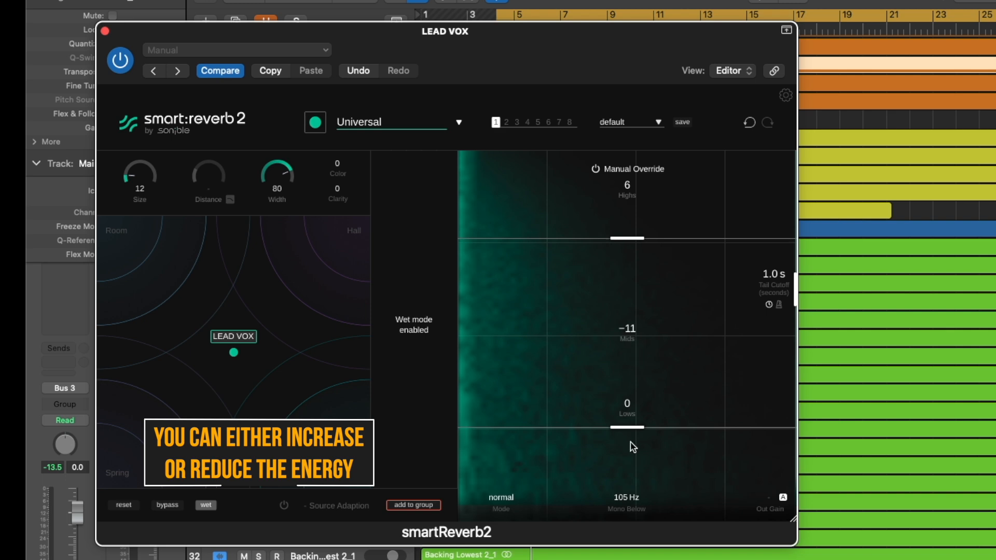
mouse_move(634, 427)
left_mouse_down()
mouse_move(639, 405)
mouse_move(637, 415)
left_mouse_up()
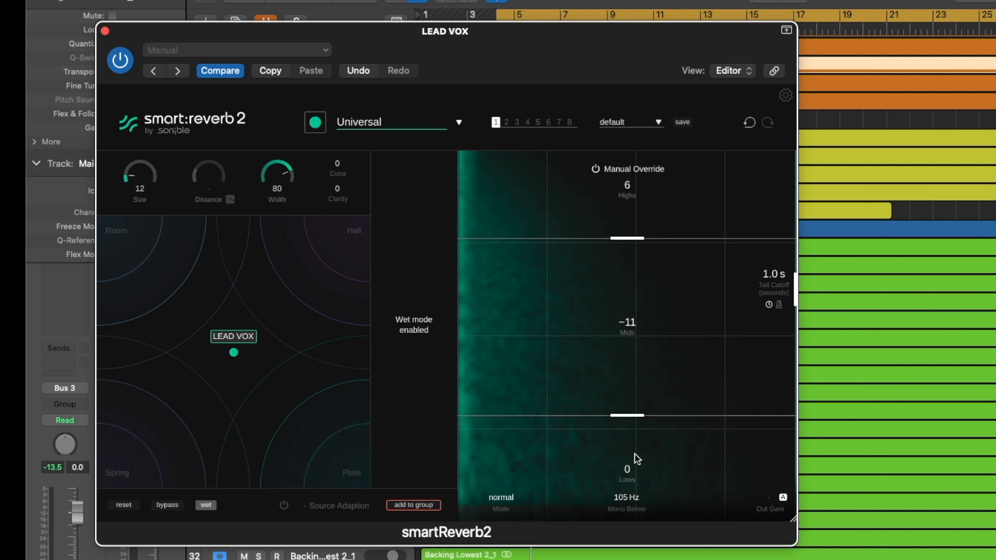
left_click_drag(628, 480, 618, 470)
left_click(598, 170)
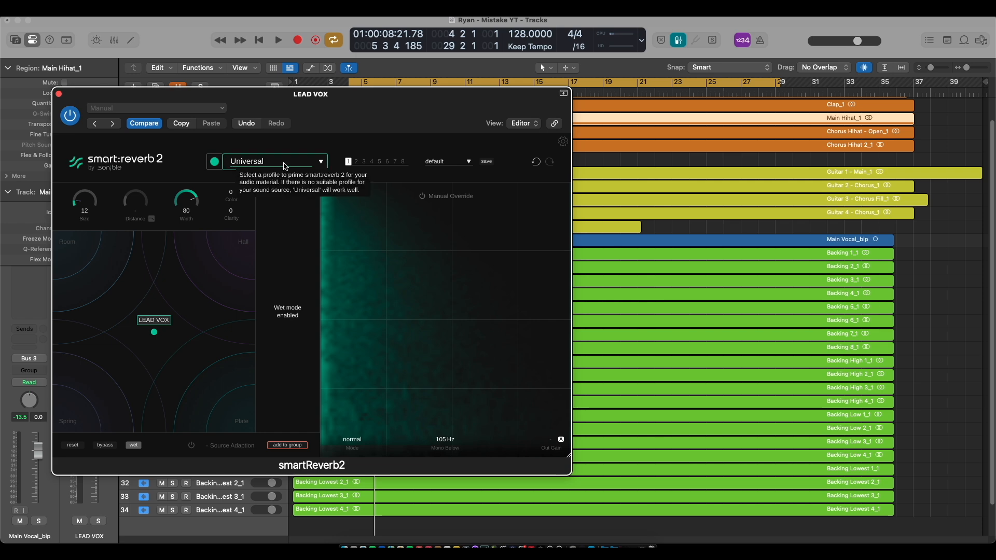
Prime the reverb with the Vocals | High profile
left_click(320, 163)
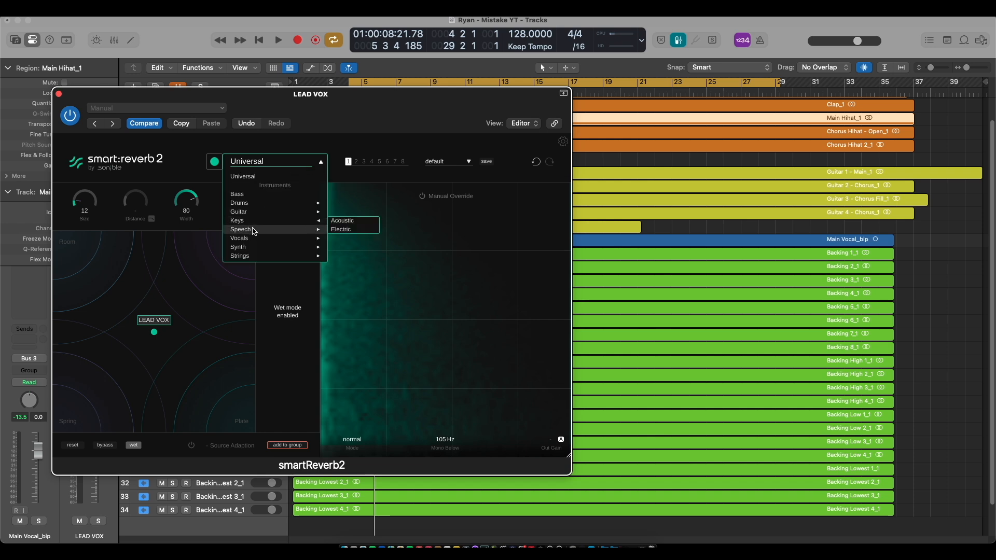
mouse_move(261, 239)
left_click(342, 239)
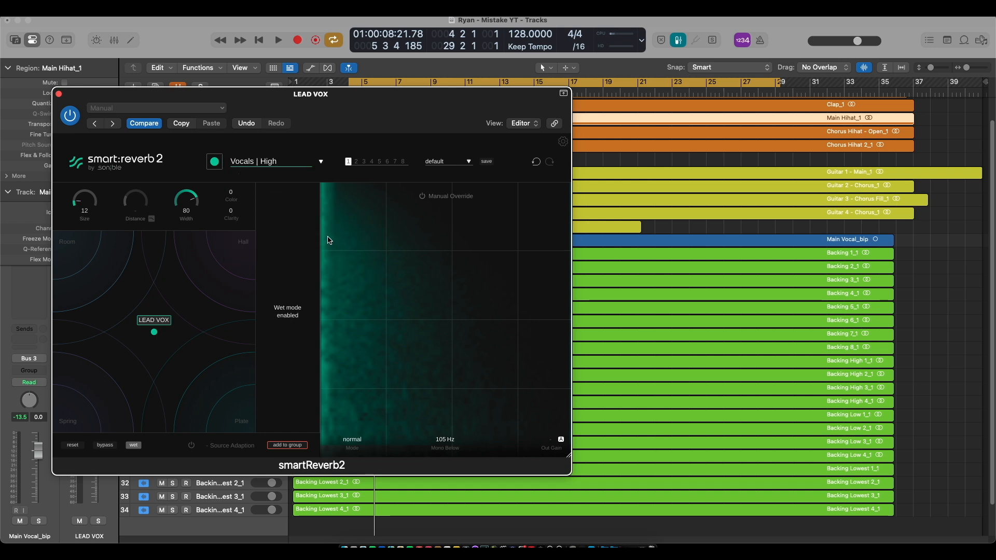
left_click(282, 163)
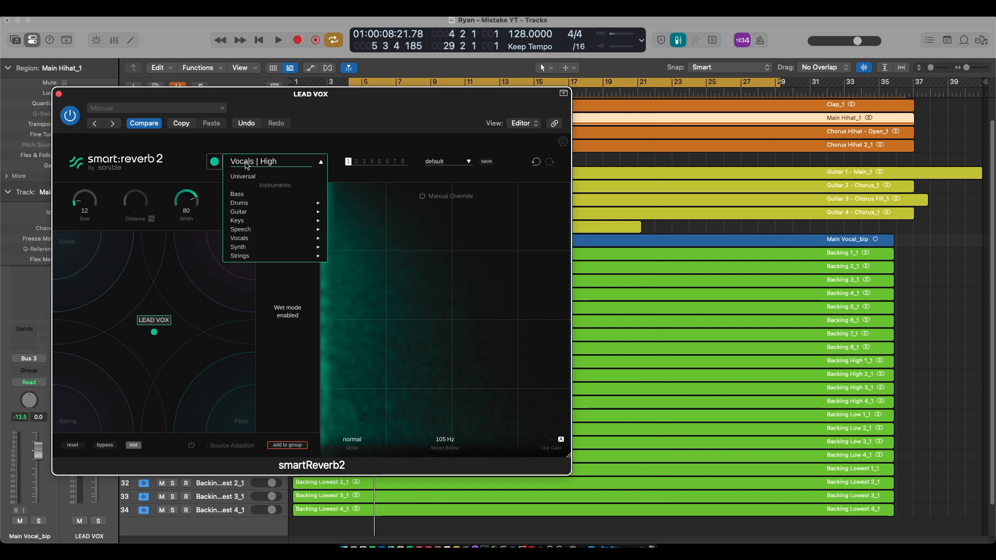
left_click(265, 149)
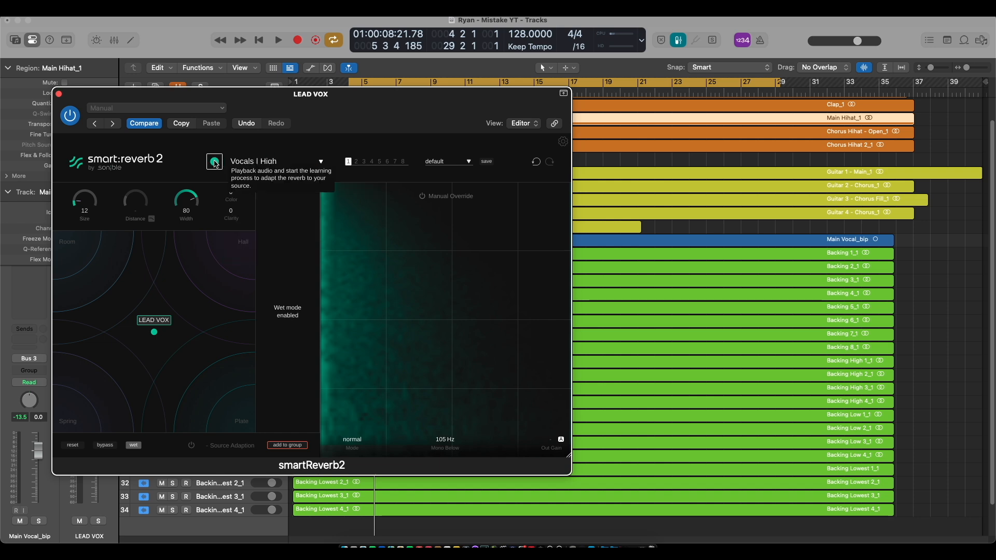
Run the reverb's learning process on the main vocal and audition the adapted reverb
left_click(214, 164)
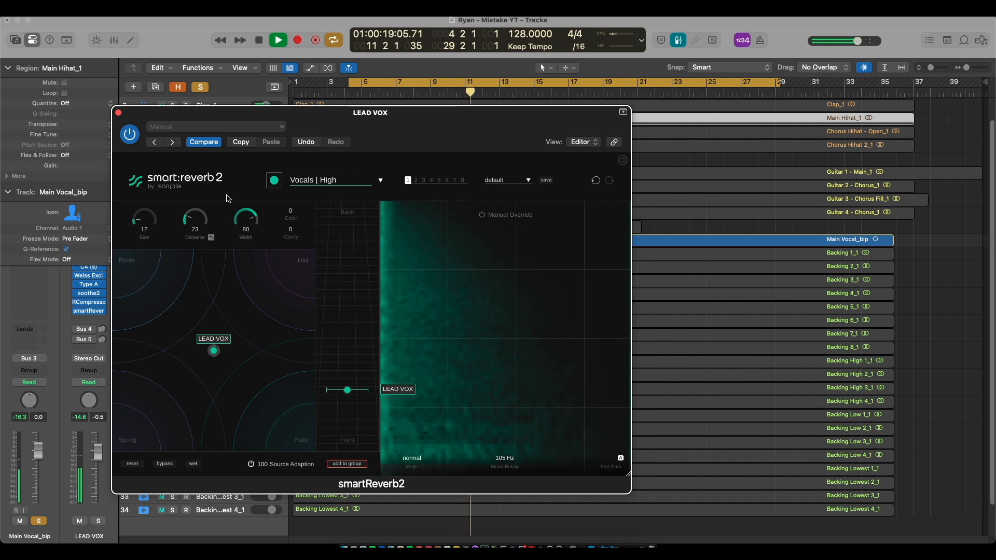
key("space")
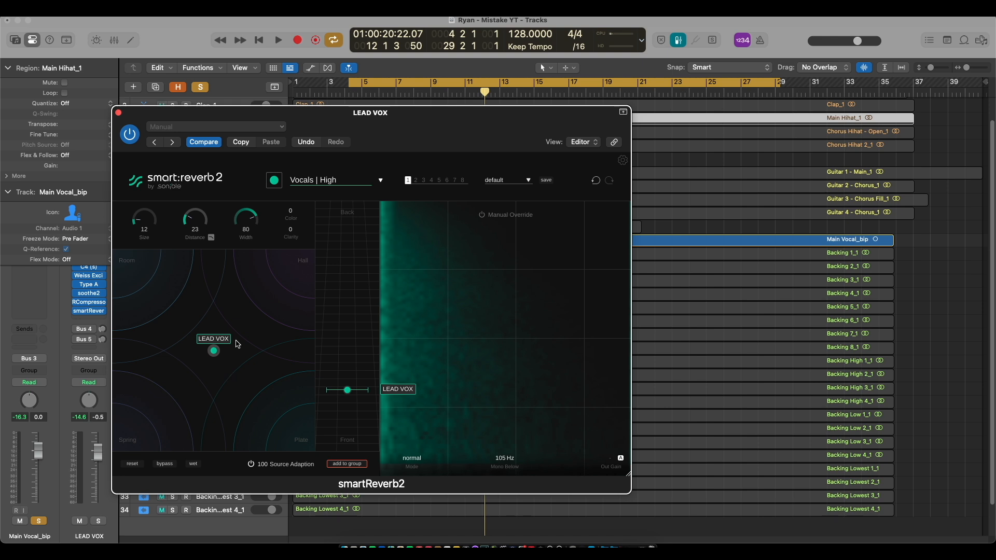
key("space")
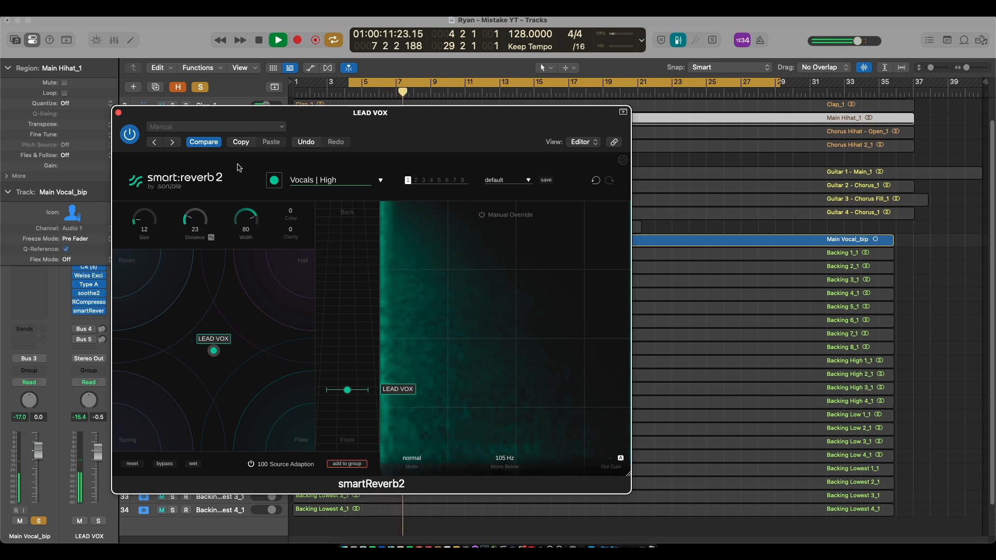
key("space")
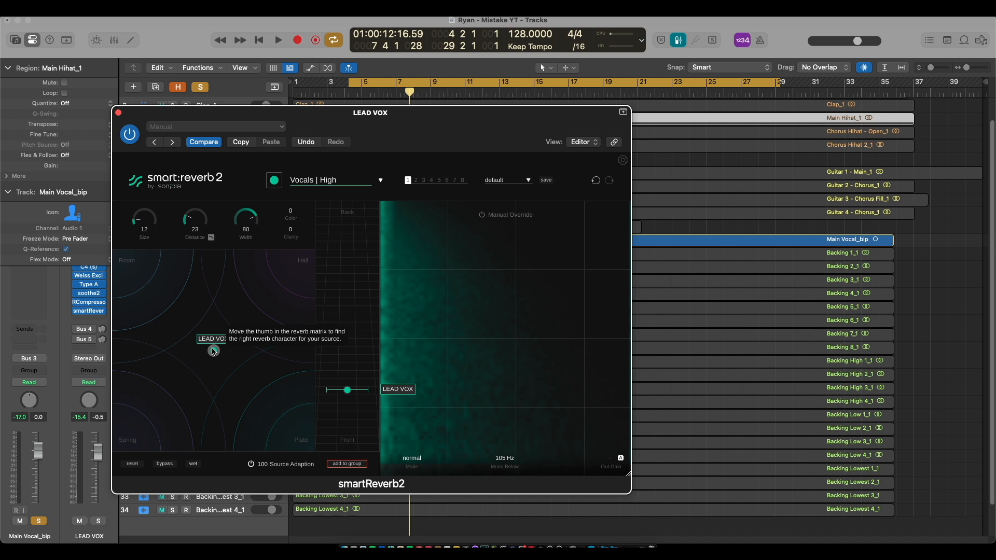
Move the LEAD VOX thumb in the reverb matrix to the Hall corner and audition it
left_click_drag(213, 351, 292, 273)
key("space")
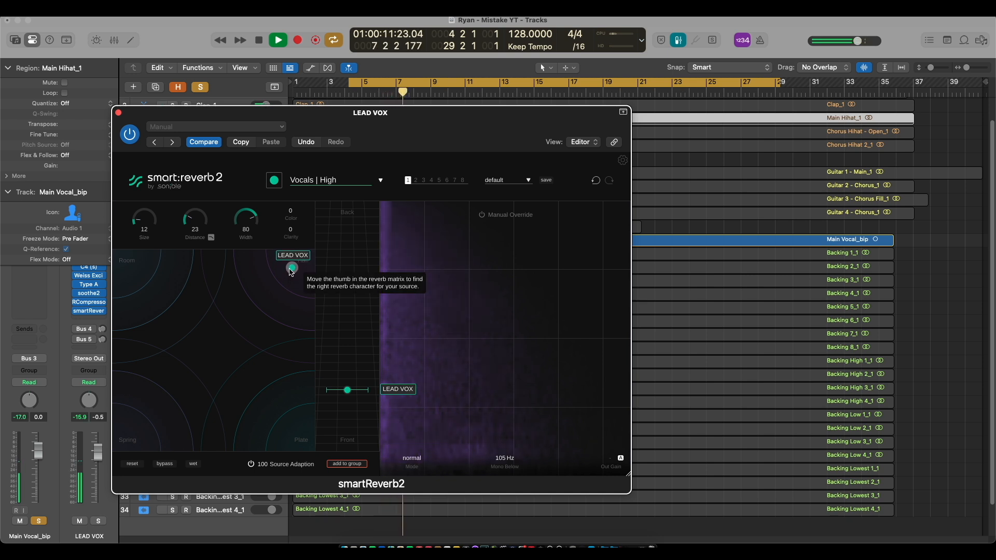
key("space")
Move the LEAD VOX thumb in the reverb matrix to the Plate corner and audition it
left_click_drag(291, 271, 300, 443)
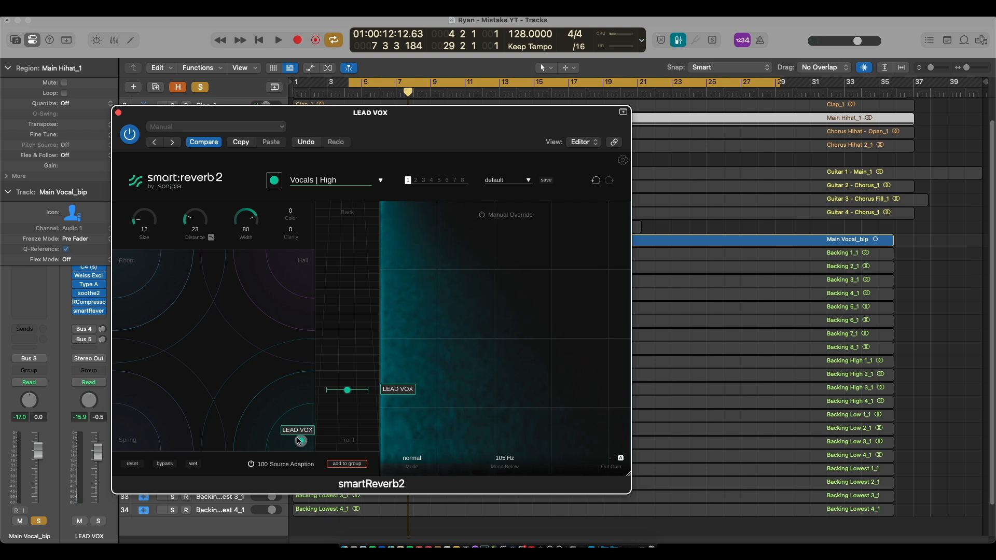
key("space")
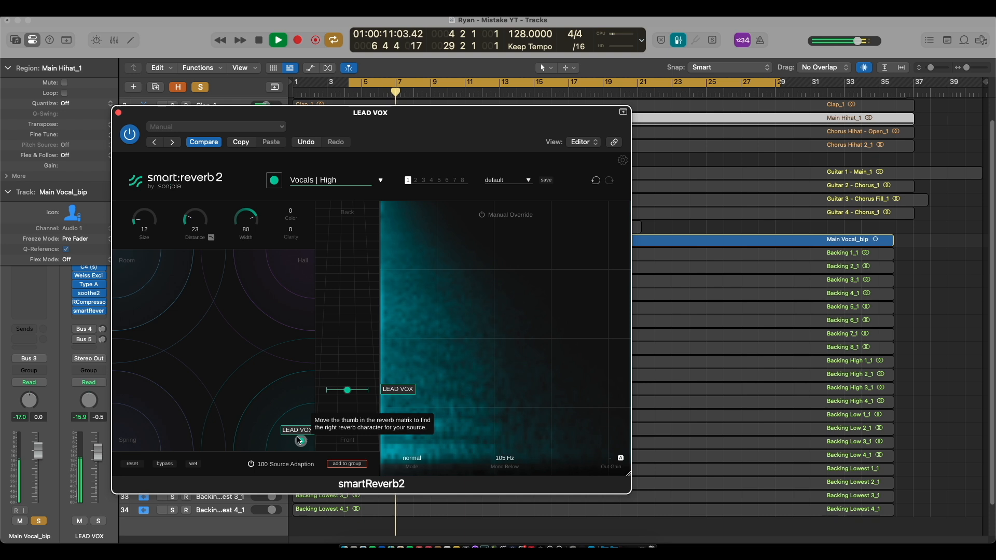
key("space")
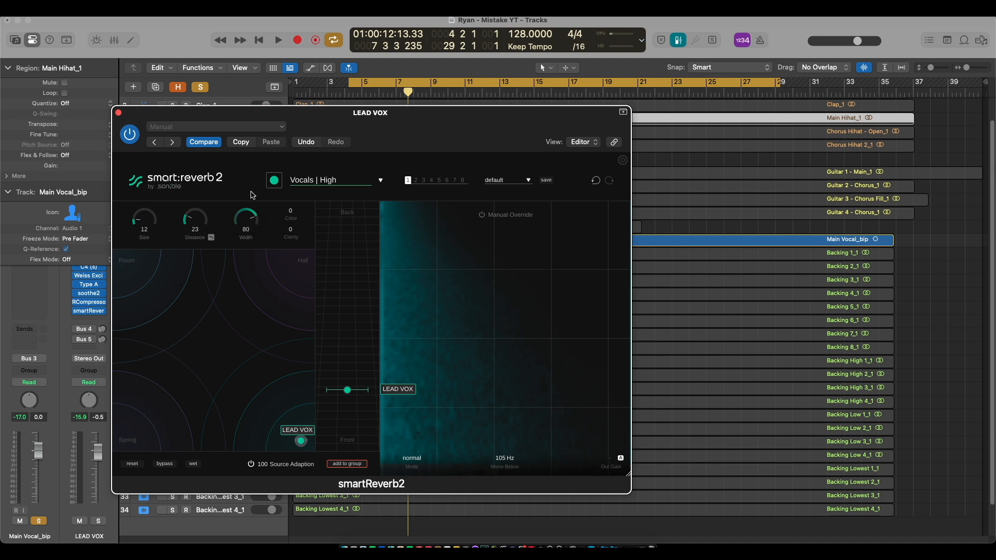
Set the plate reverb's Size to 30 and its Distance to 22
left_click_drag(195, 225, 199, 215)
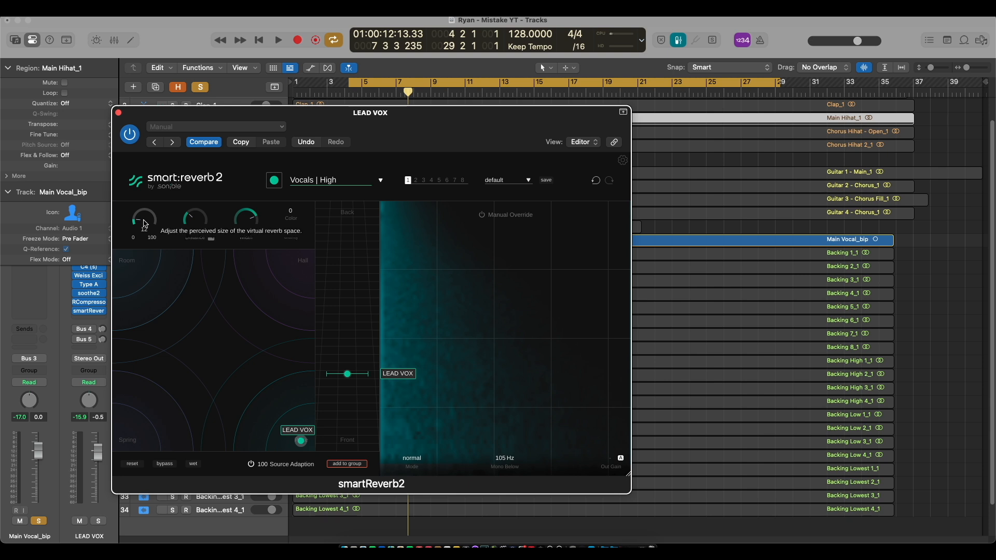
left_click_drag(144, 220, 162, 199)
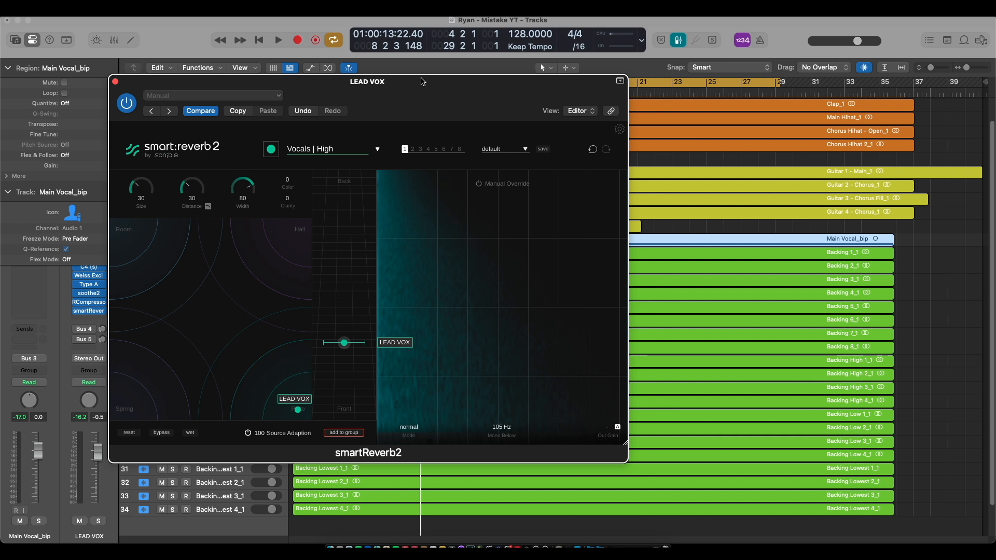
left_click_drag(417, 96, 449, 122)
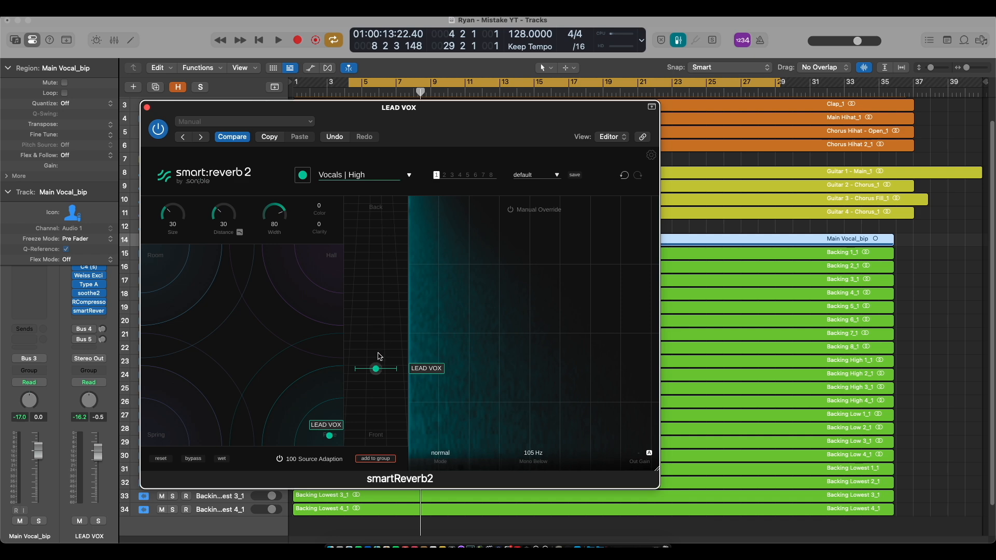
left_click_drag(378, 367, 385, 389)
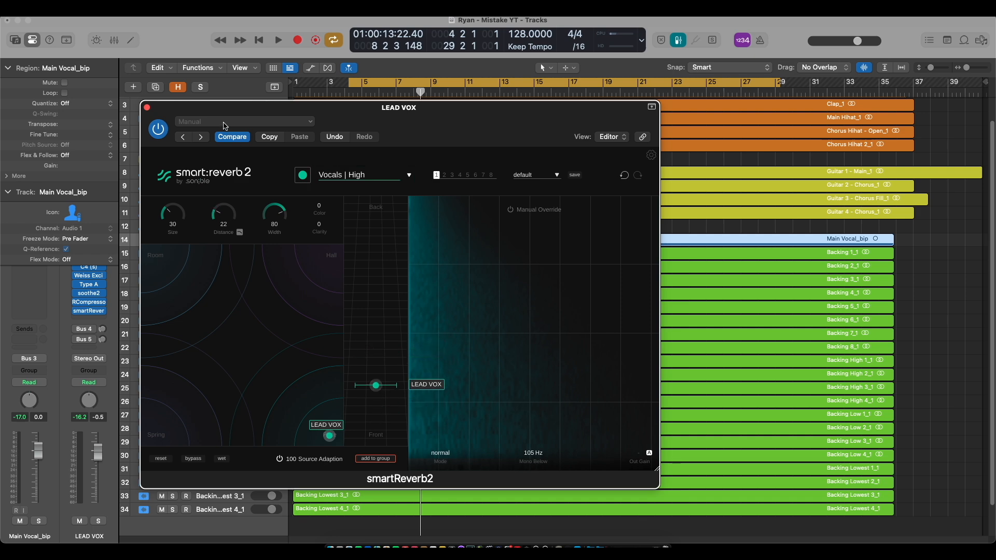
Insert smartReverb2 after the existing effects on the Main Hihat_1 track
left_click_drag(223, 113, 317, 215)
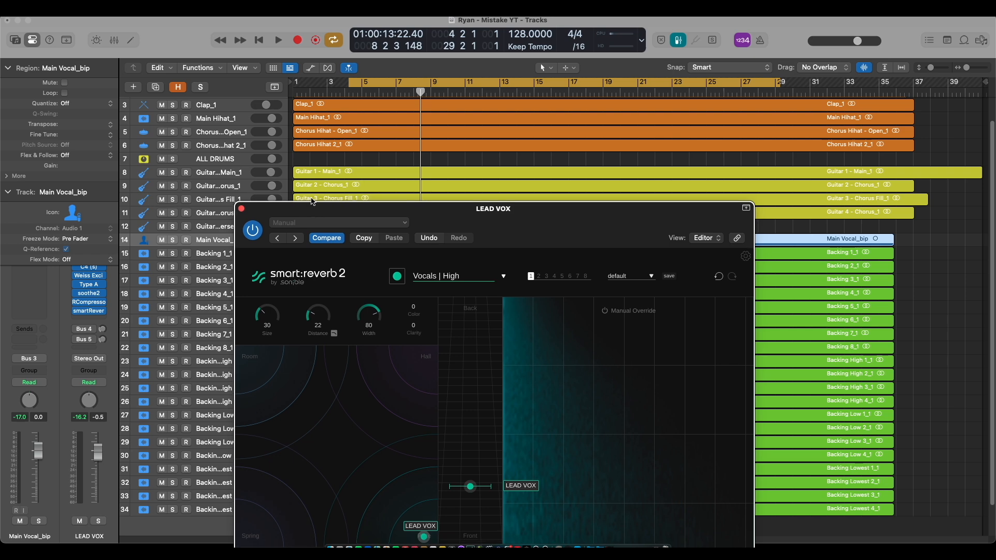
scroll(294, 146, "up", 2)
left_click(238, 129)
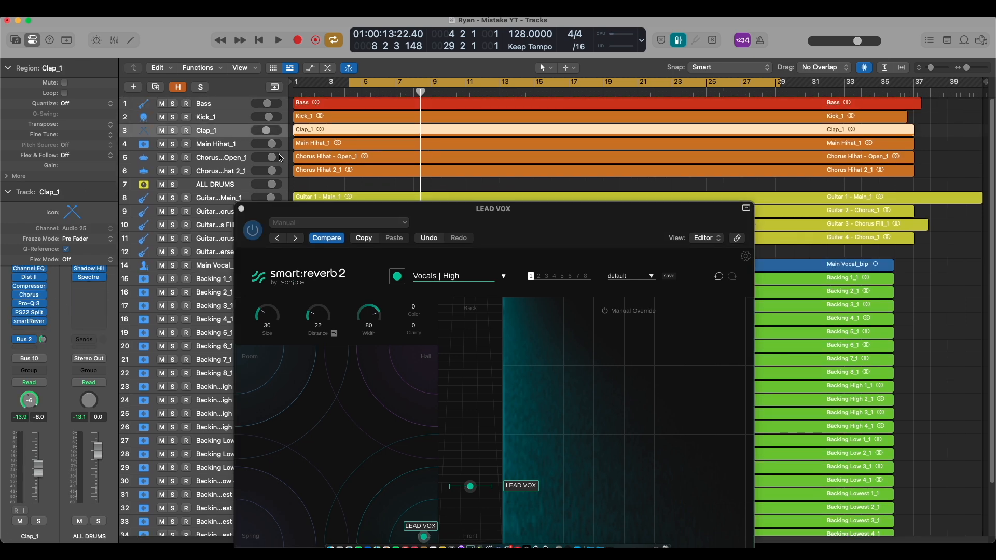
left_click(216, 148)
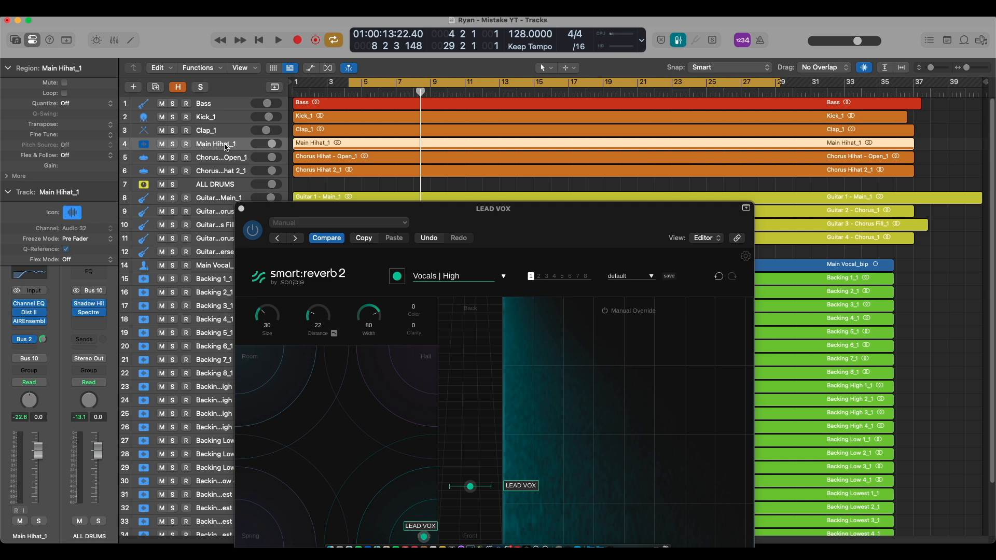
left_click(35, 328)
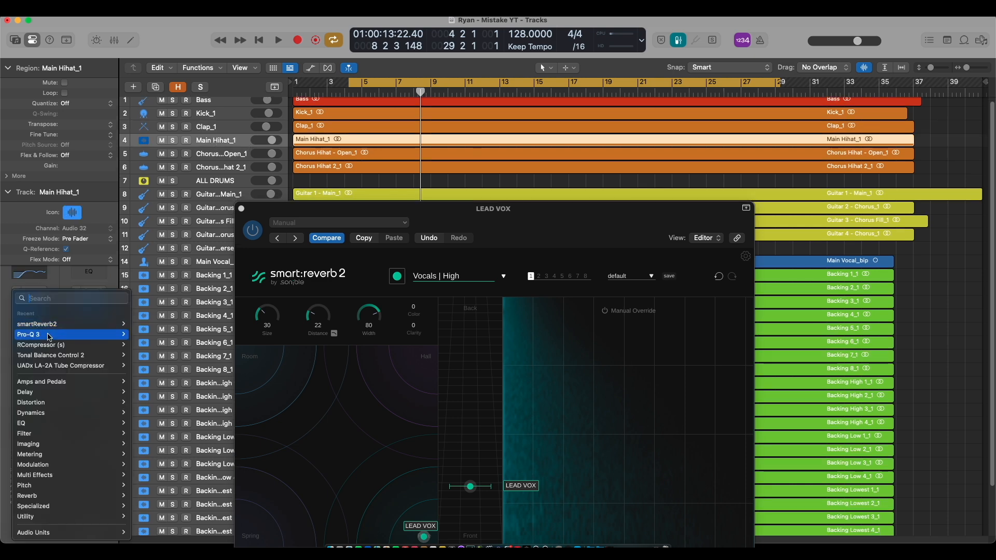
mouse_move(51, 325)
left_click(141, 323)
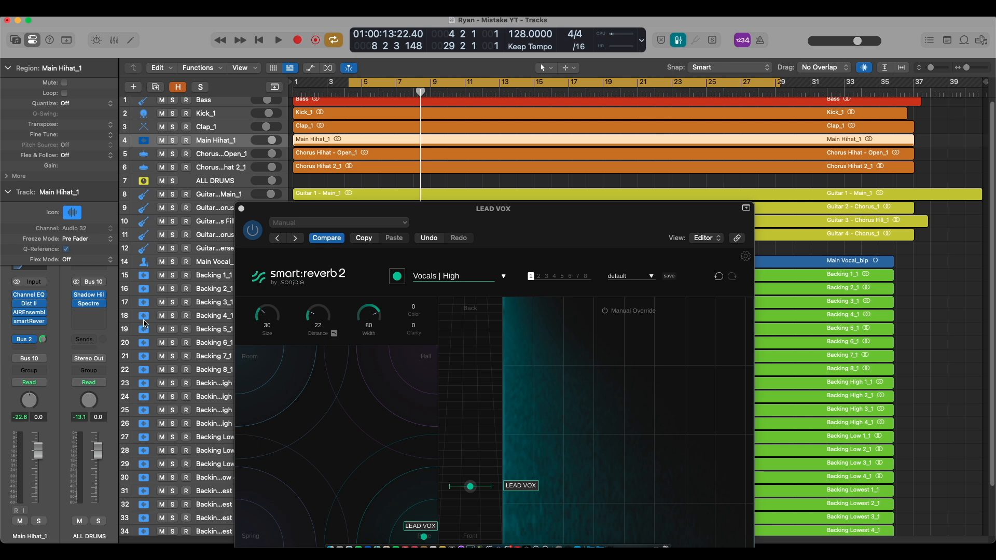
Create a new reverb group called "mix 1" from the LEAD VOX instance
left_click_drag(317, 209, 229, 71)
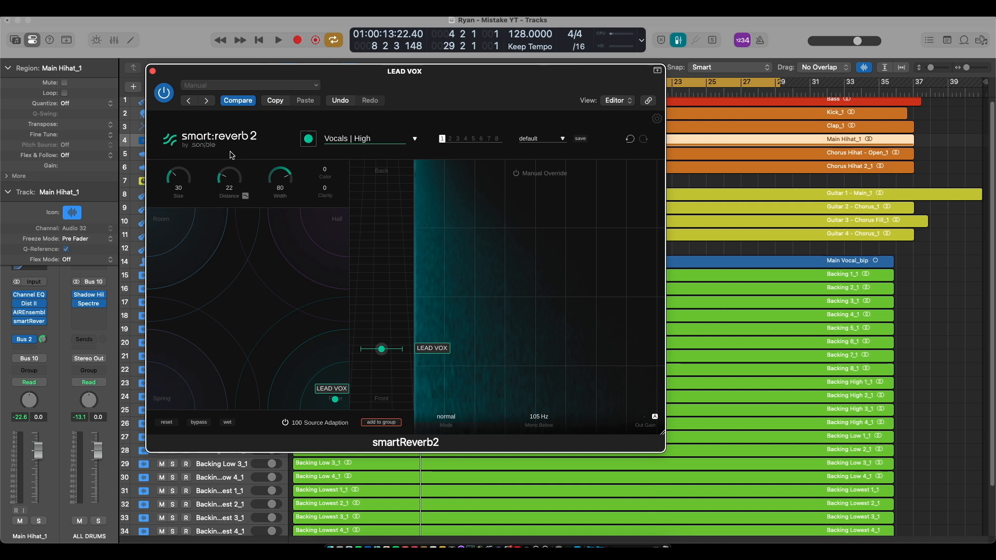
left_click(383, 422)
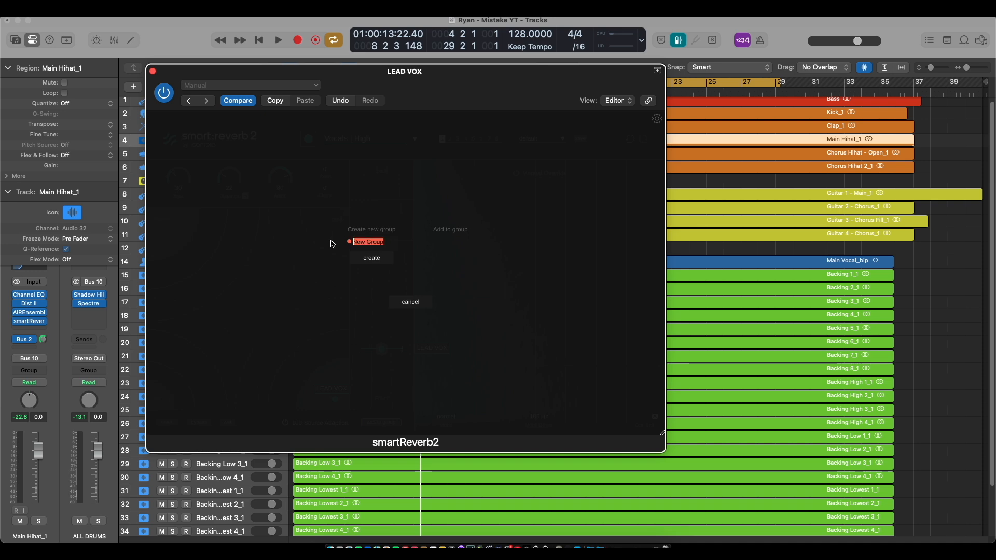
type("mix 1")
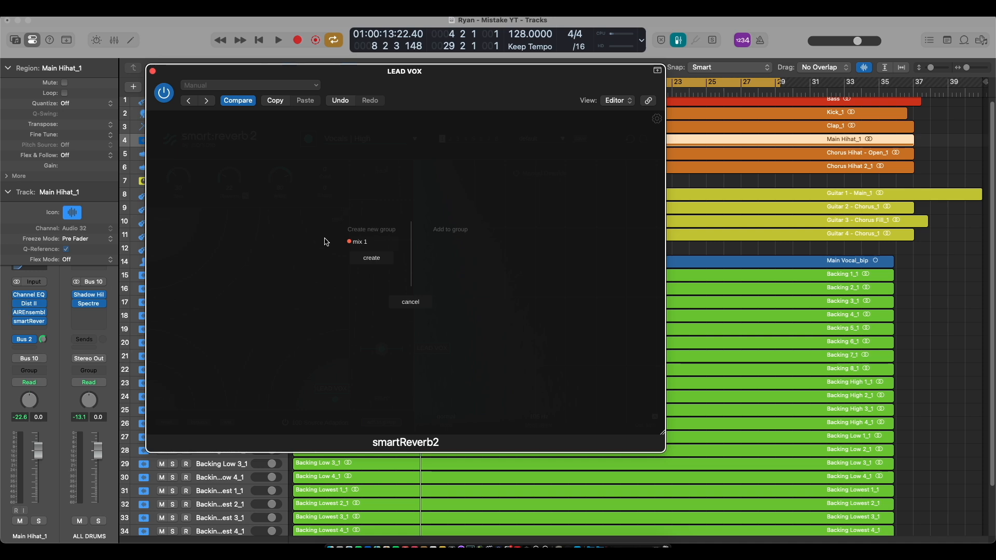
left_click(371, 258)
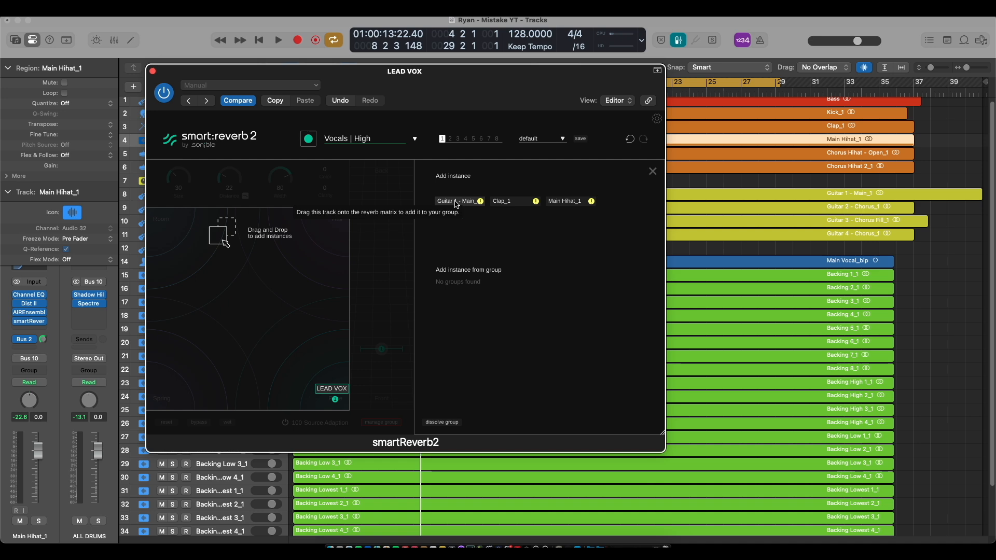
Add the Guitar 1 - Main, Clap_1 and Main Hihat_1 instances to the group by placing them near the centre of the reverb matrix
left_click_drag(456, 204, 335, 389)
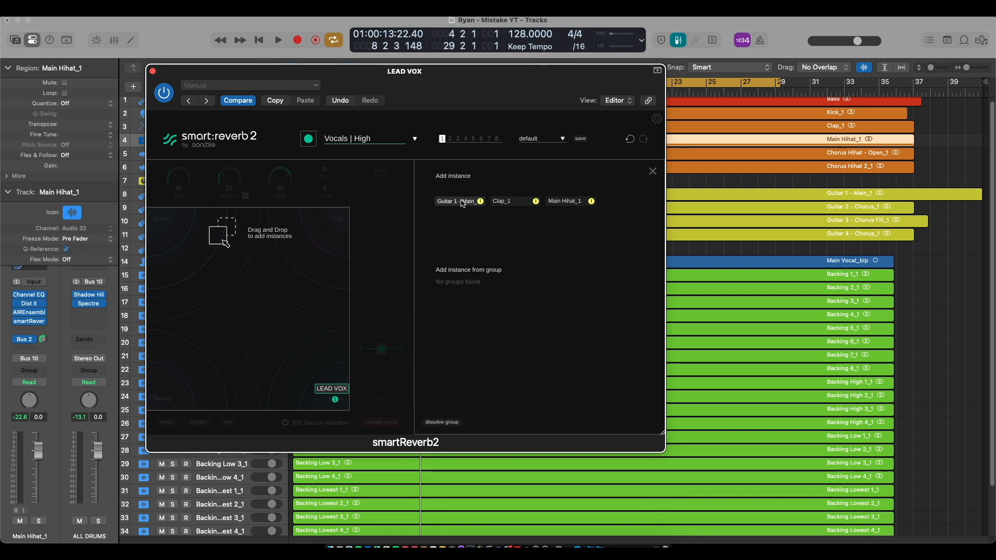
left_click_drag(463, 203, 236, 256)
left_click_drag(456, 201, 290, 278)
left_click_drag(457, 201, 247, 295)
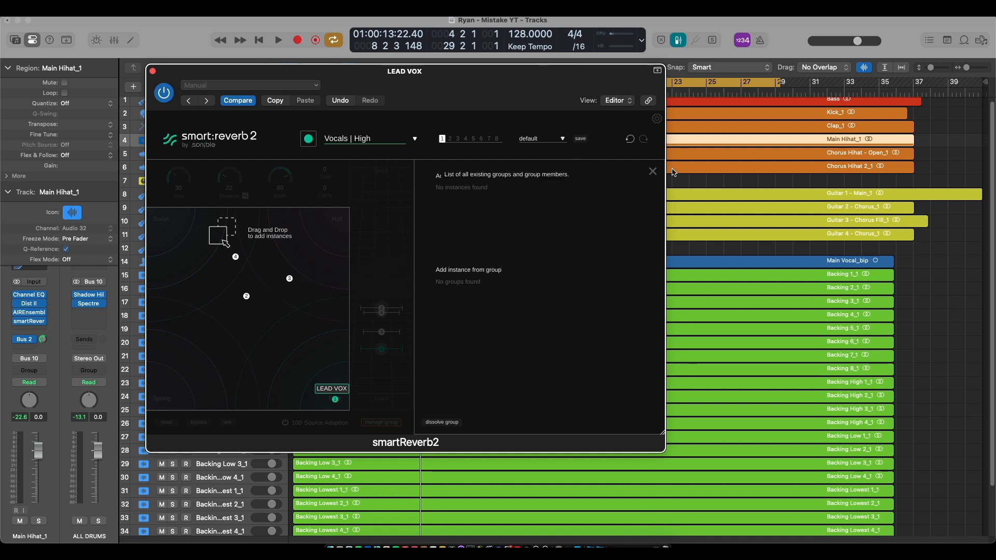
left_click(653, 171)
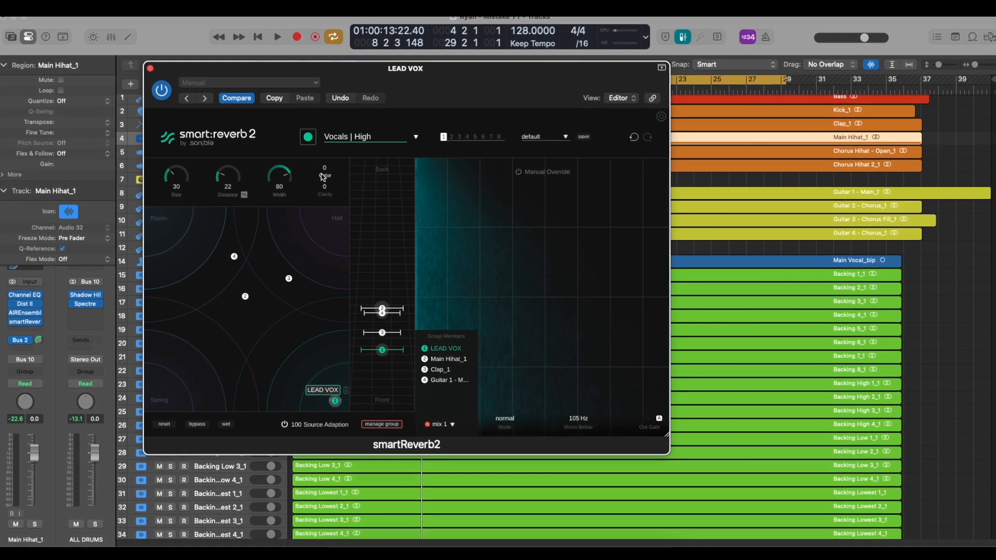
Set the LEAD VOX reverb's Color to 10 and Clarity to 12, and move Main Hihat_1 back to Distance 44
mouse_move(324, 170)
left_mouse_down()
mouse_move(349, 114)
mouse_move(325, 189)
mouse_move(338, 138)
mouse_move(334, 156)
left_mouse_up()
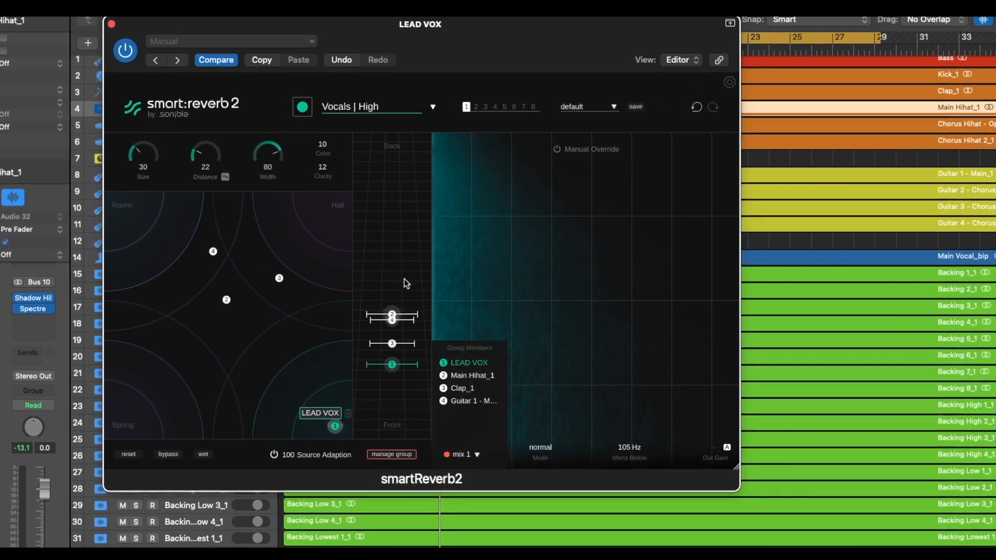
left_click_drag(396, 315, 398, 305)
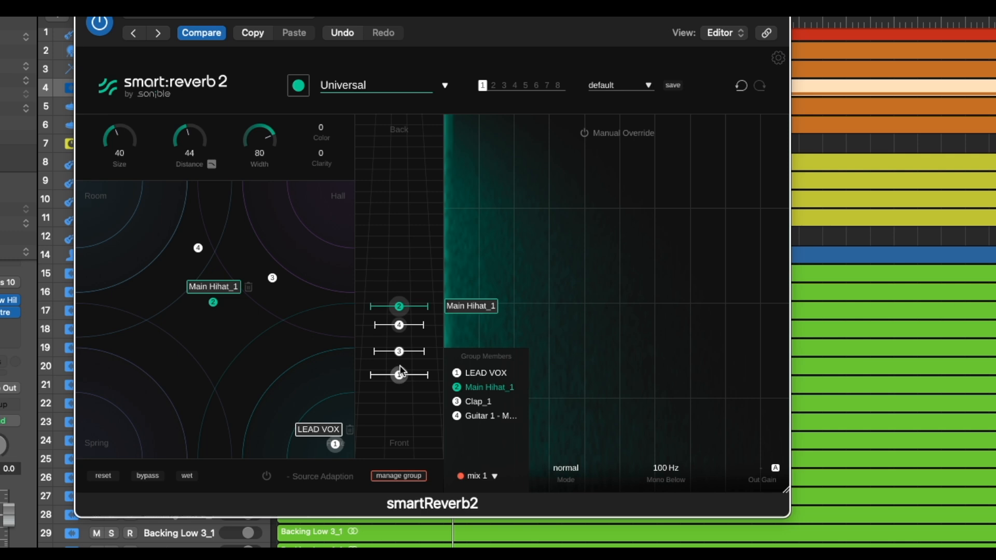
Set the Clap_1 reverb's Size to 20, Distance to 33 and Width to 70
left_click(398, 352)
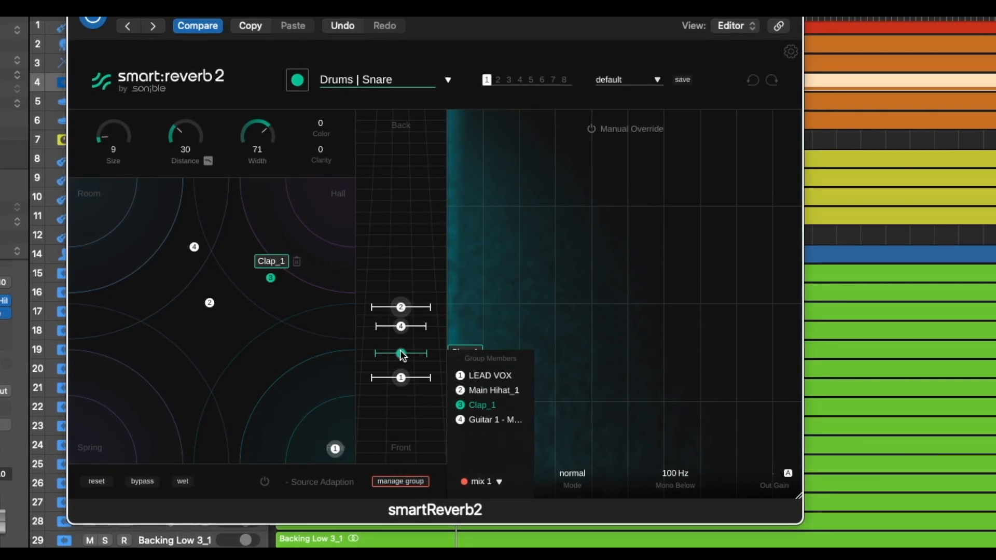
left_click_drag(403, 355, 401, 287)
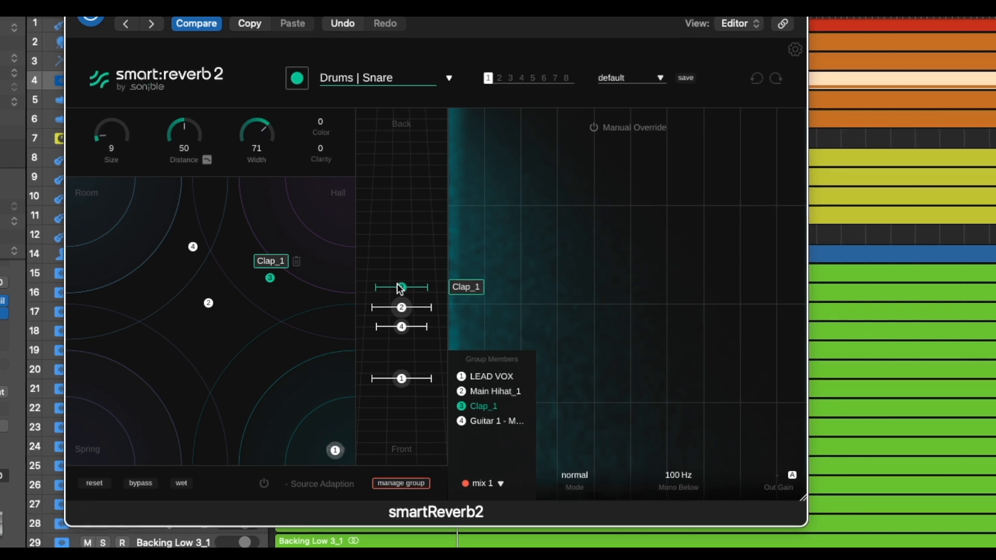
left_click_drag(102, 137, 110, 125)
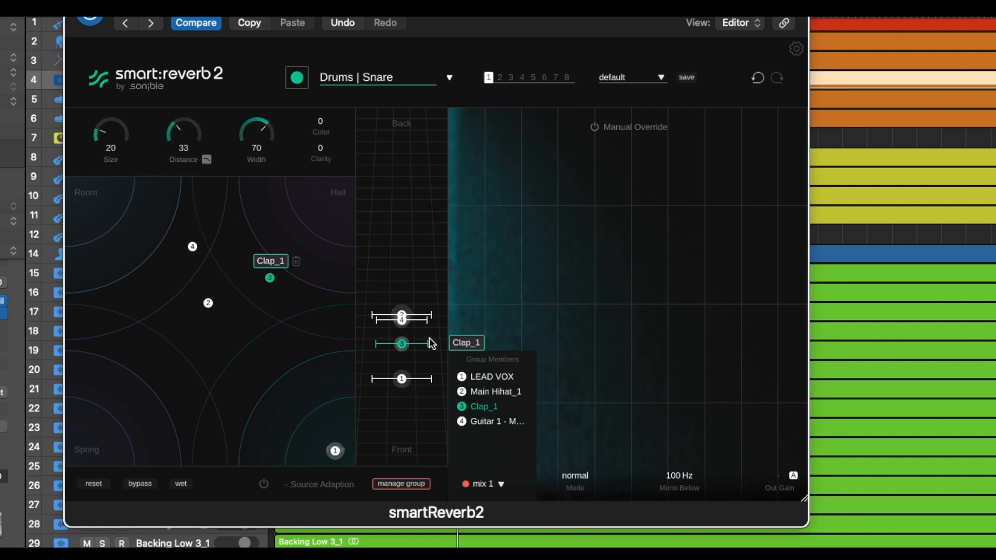
Set the Guitar 1 - Main reverb's Color to -59 and audition the grouped reverbs
left_click(402, 318)
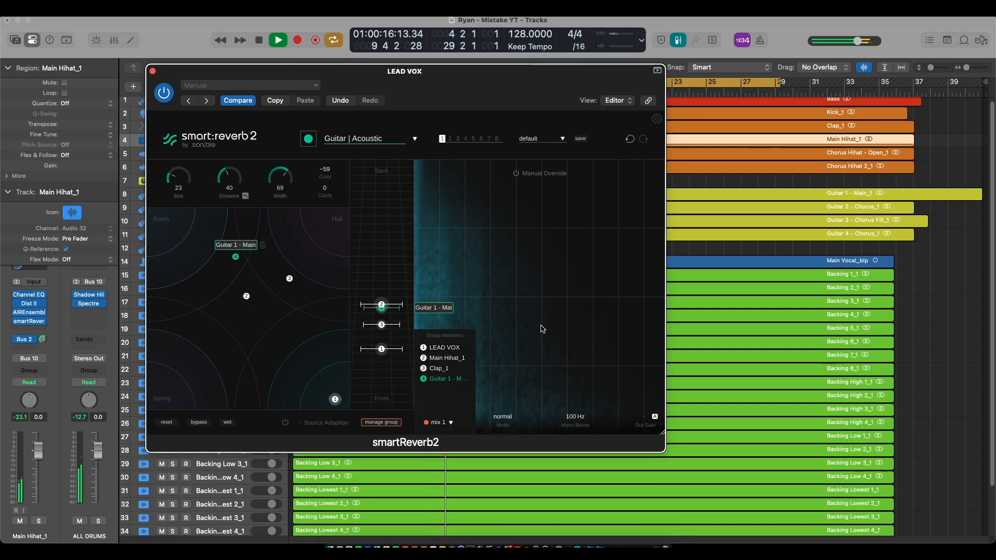
key("space")
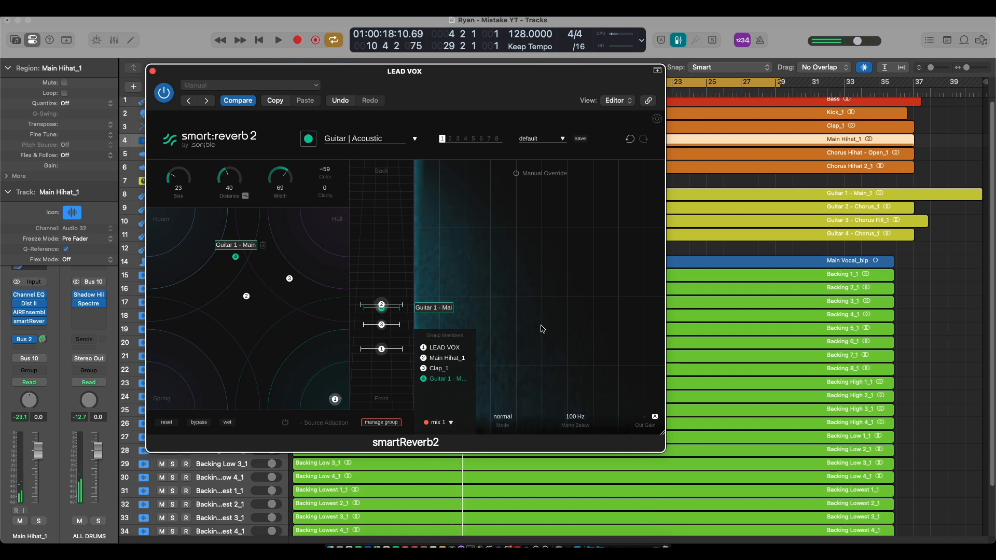
Bring Clap_1 forward to Distance 25 and audition it alongside the lead vocal
left_click(426, 370)
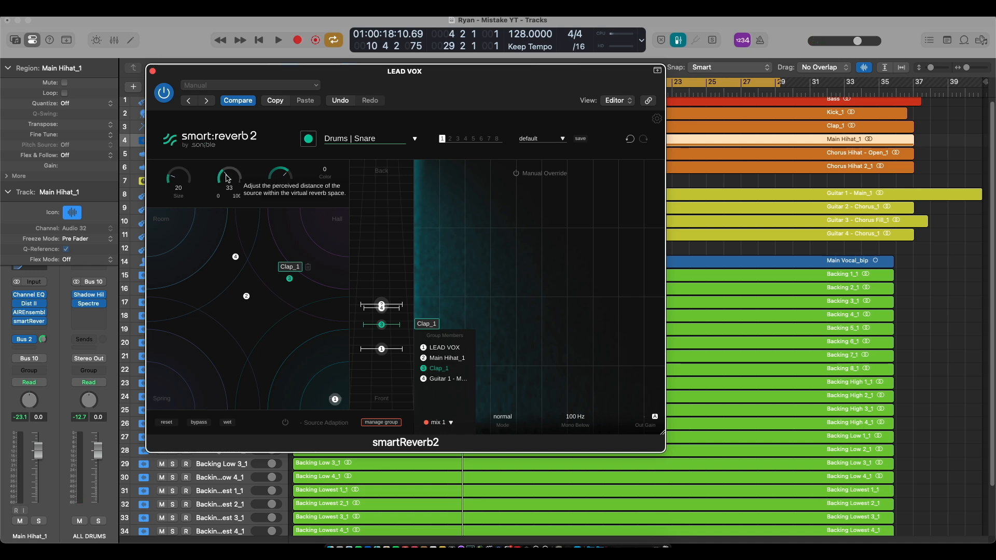
left_click_drag(228, 180, 228, 188)
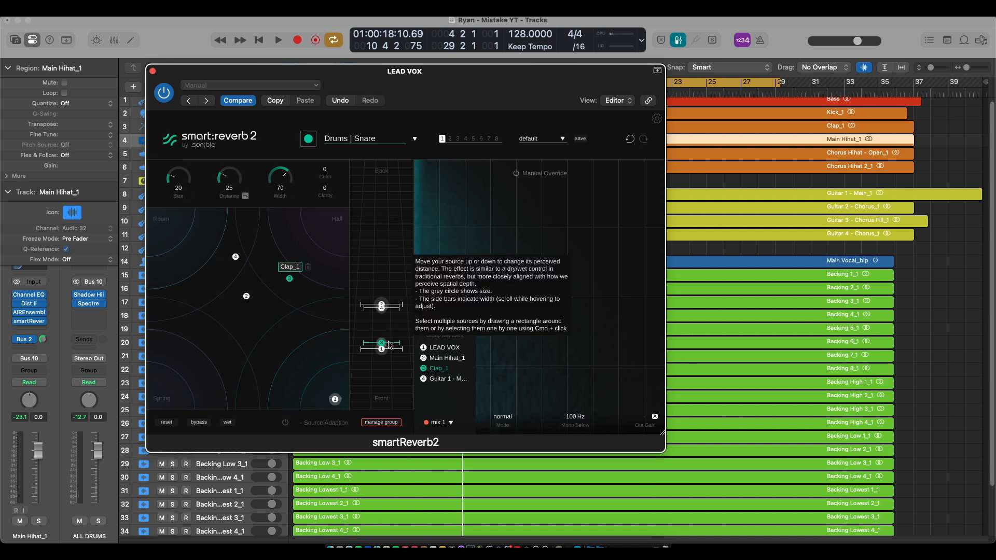
key("space")
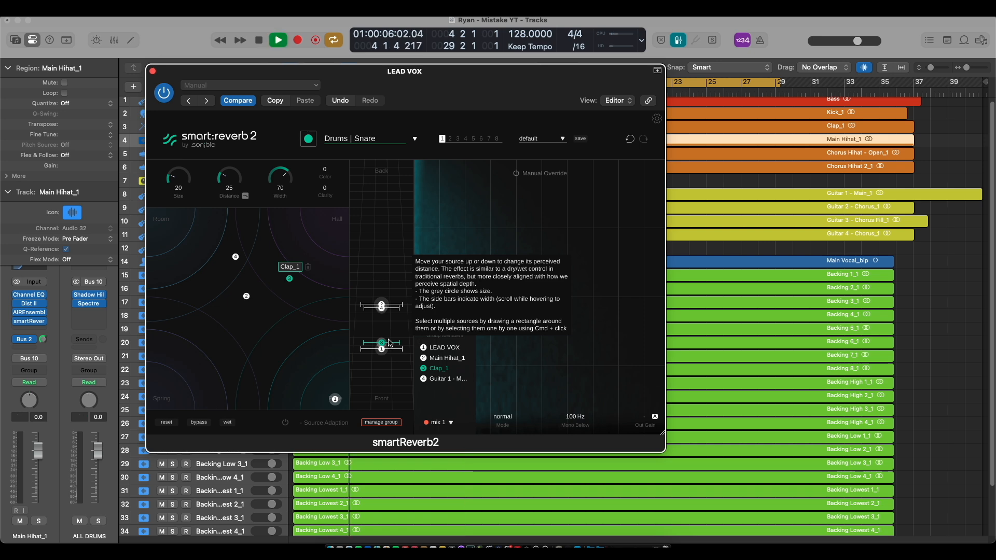
left_click(381, 348)
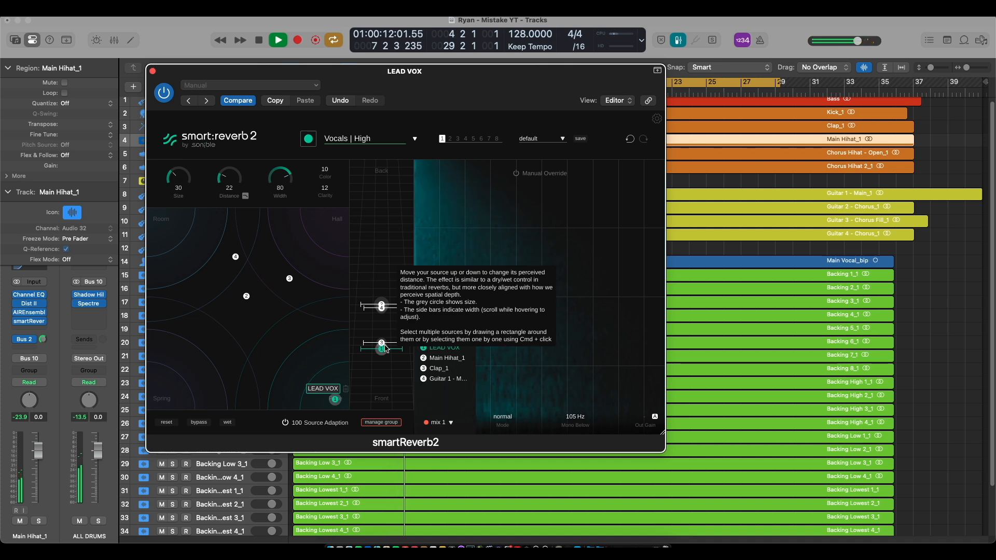
key("space")
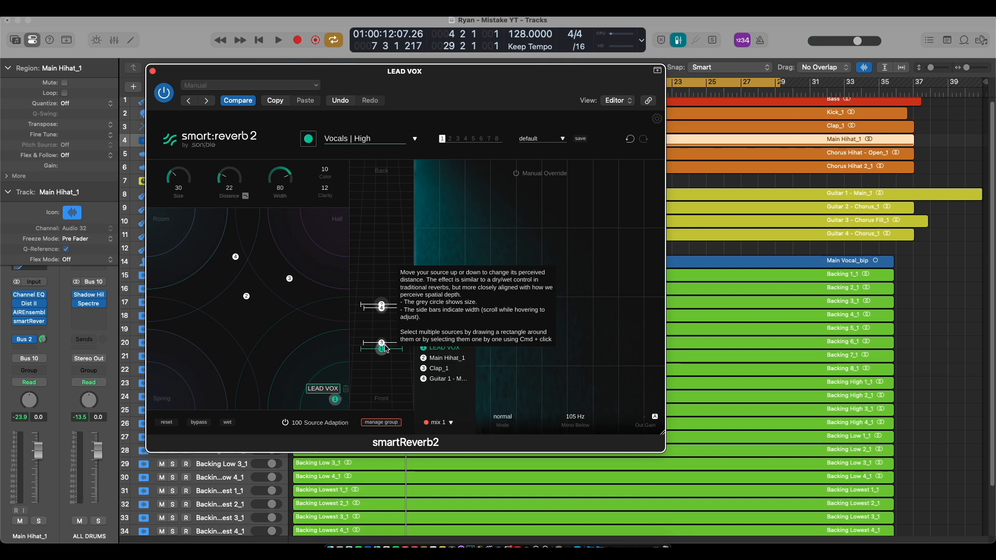
Audition Clap_1 at Distance 58 and at Distance 6, and settle its Distance at 26, just behind LEAD VOX
left_click_drag(384, 345, 383, 262)
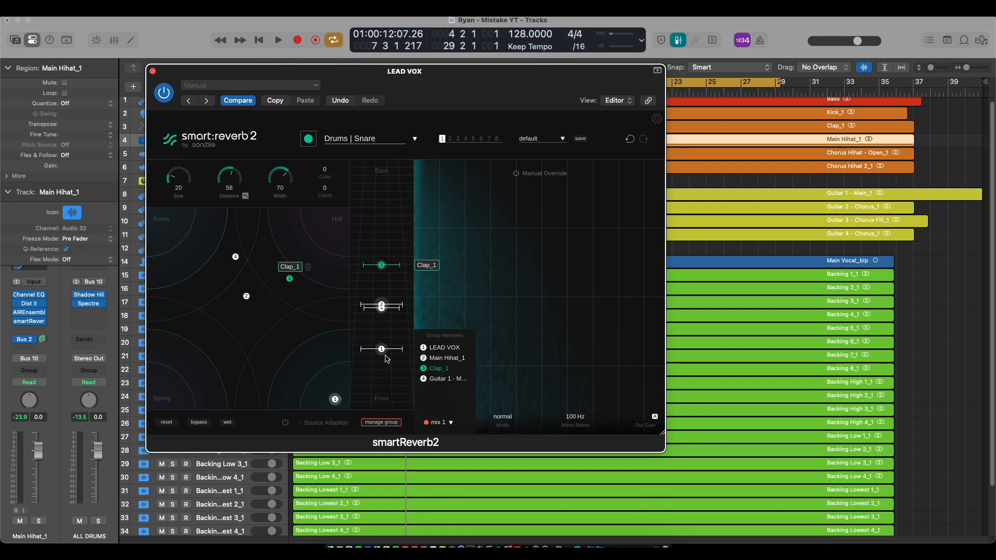
key("space")
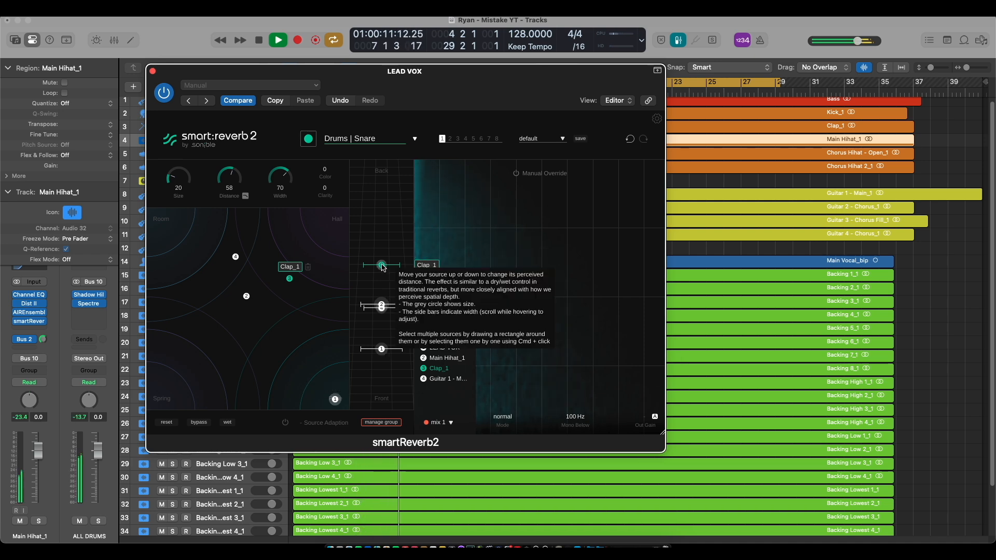
left_click_drag(383, 266, 386, 382)
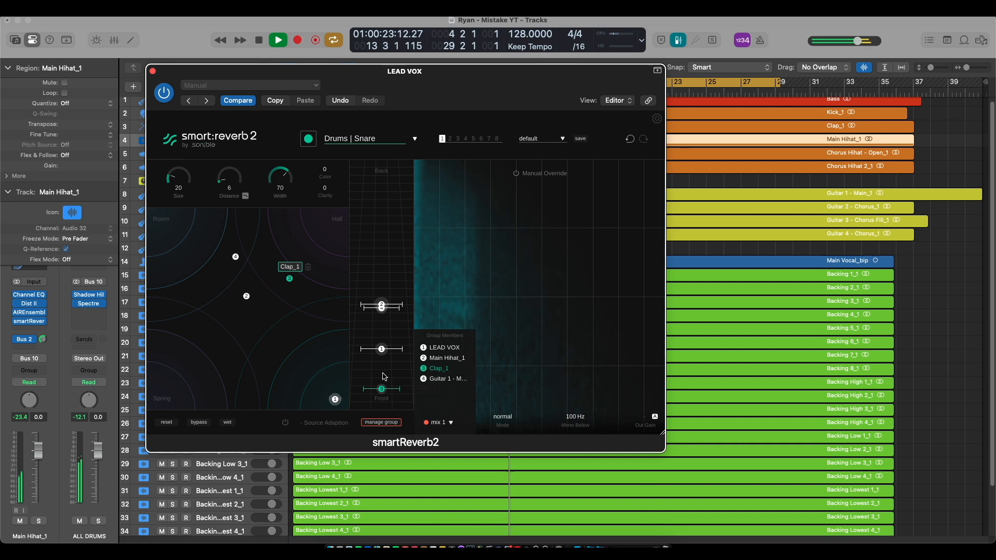
key("space")
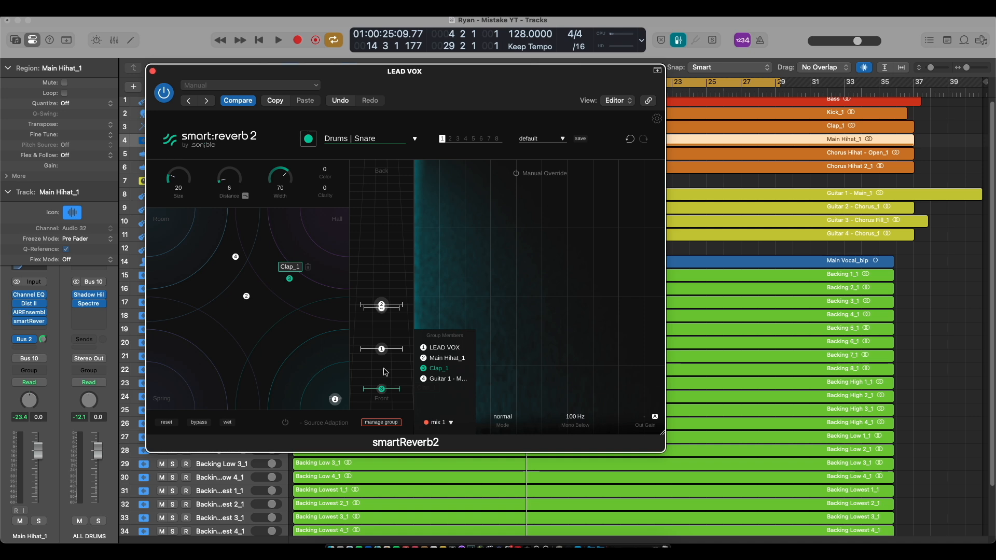
left_click_drag(382, 389, 393, 341)
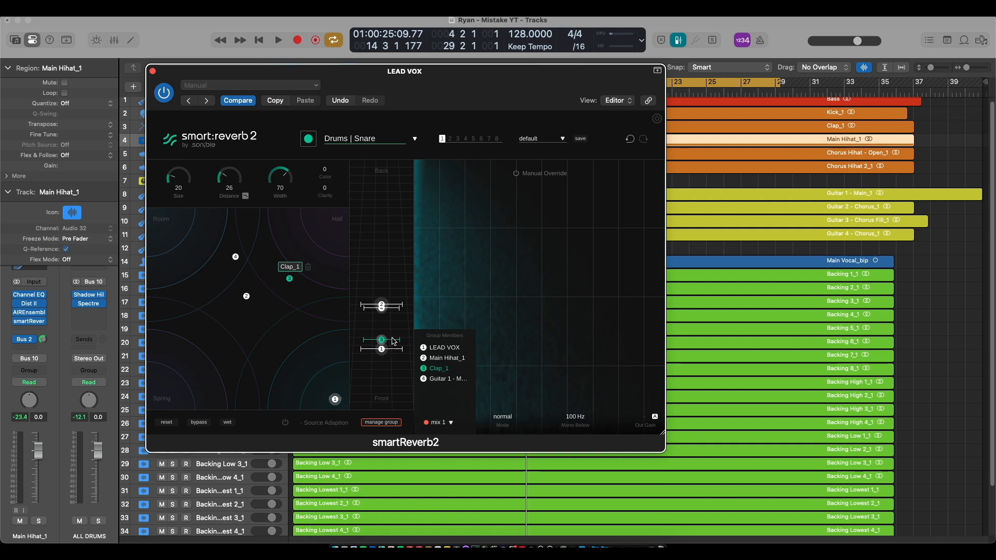